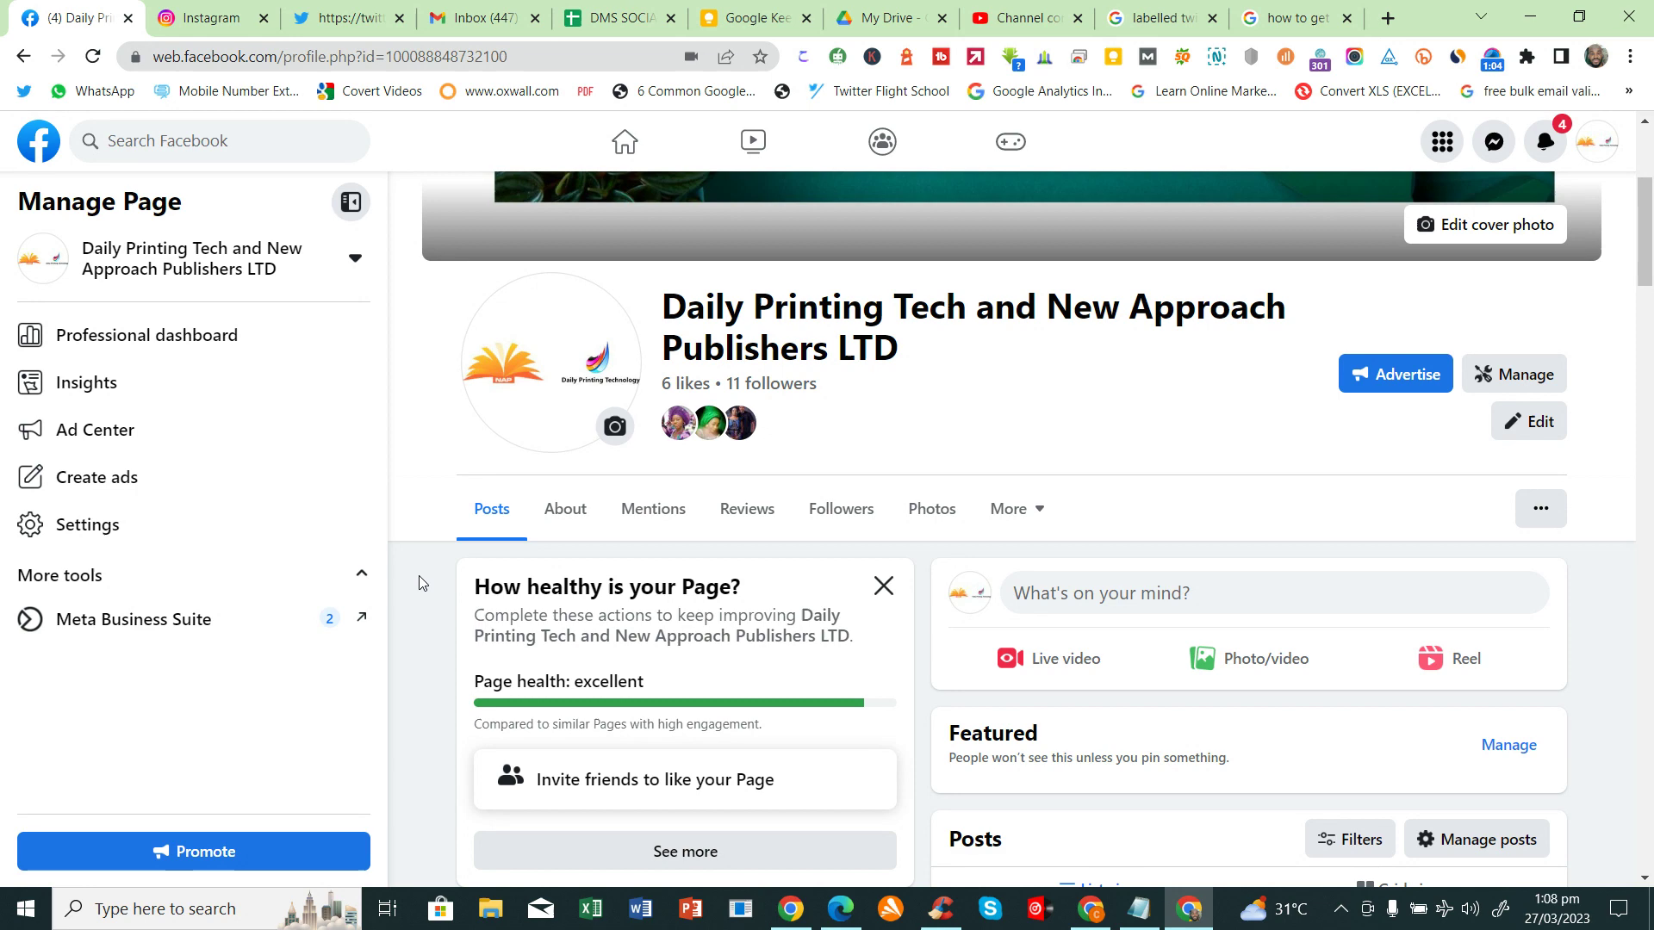
Open the Page's Ad Center and glance over its ads list.
{"action": "left_click", "coordinate": [95, 439]}
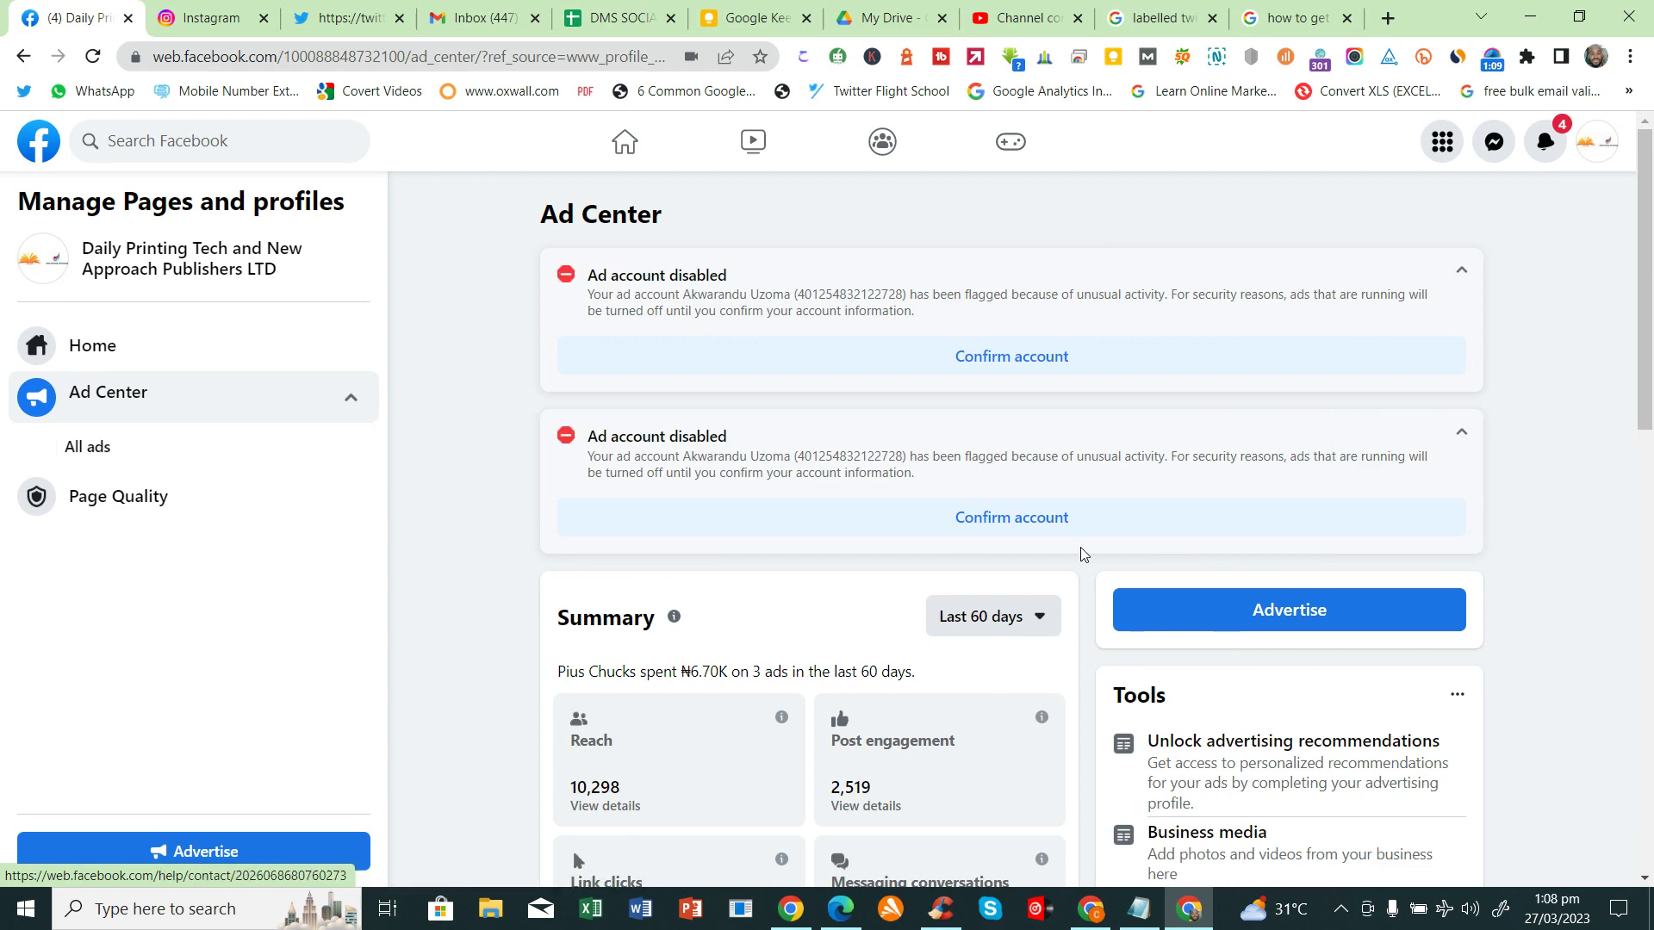
{"action": "scroll", "coordinate": [878, 543], "scroll_direction": "down", "scroll_amount": 12}
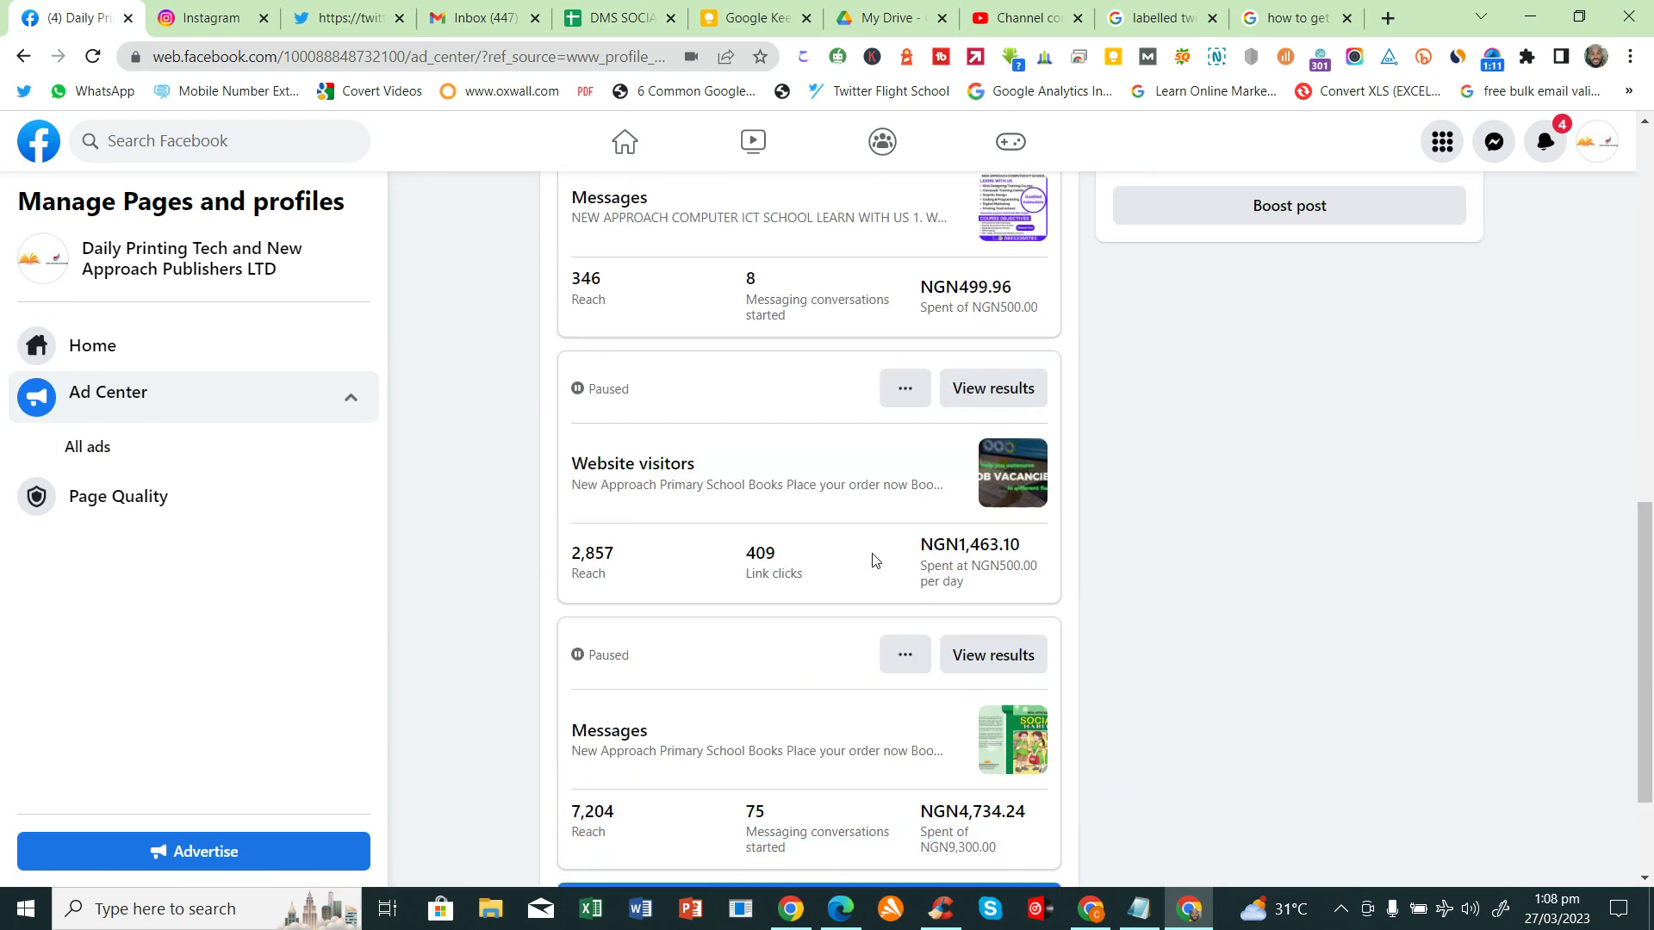
{"action": "scroll", "coordinate": [848, 453], "scroll_direction": "up", "scroll_amount": 2}
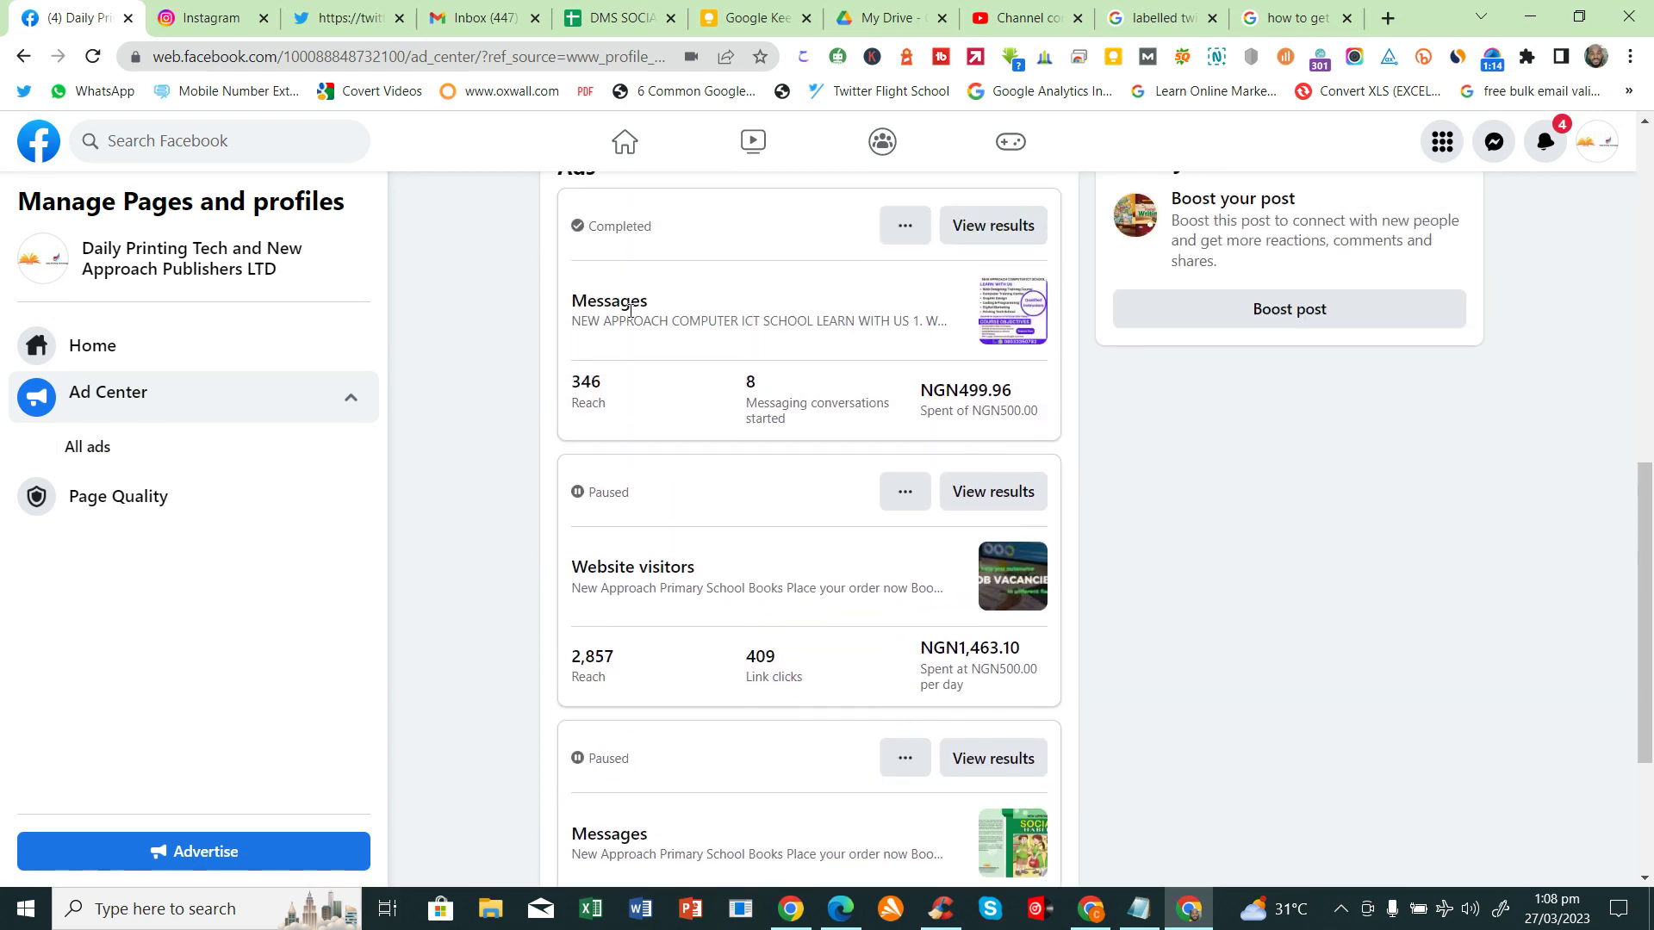
Highlight the Completed and Paused ad statuses, then open and close the paused Messages ad's actions menu.
{"action": "left_click_drag", "start_coordinate": [584, 229], "coordinate": [639, 227]}
{"action": "scroll", "coordinate": [620, 343], "scroll_direction": "down", "scroll_amount": 1}
{"action": "left_click_drag", "start_coordinate": [641, 388], "coordinate": [546, 384]}
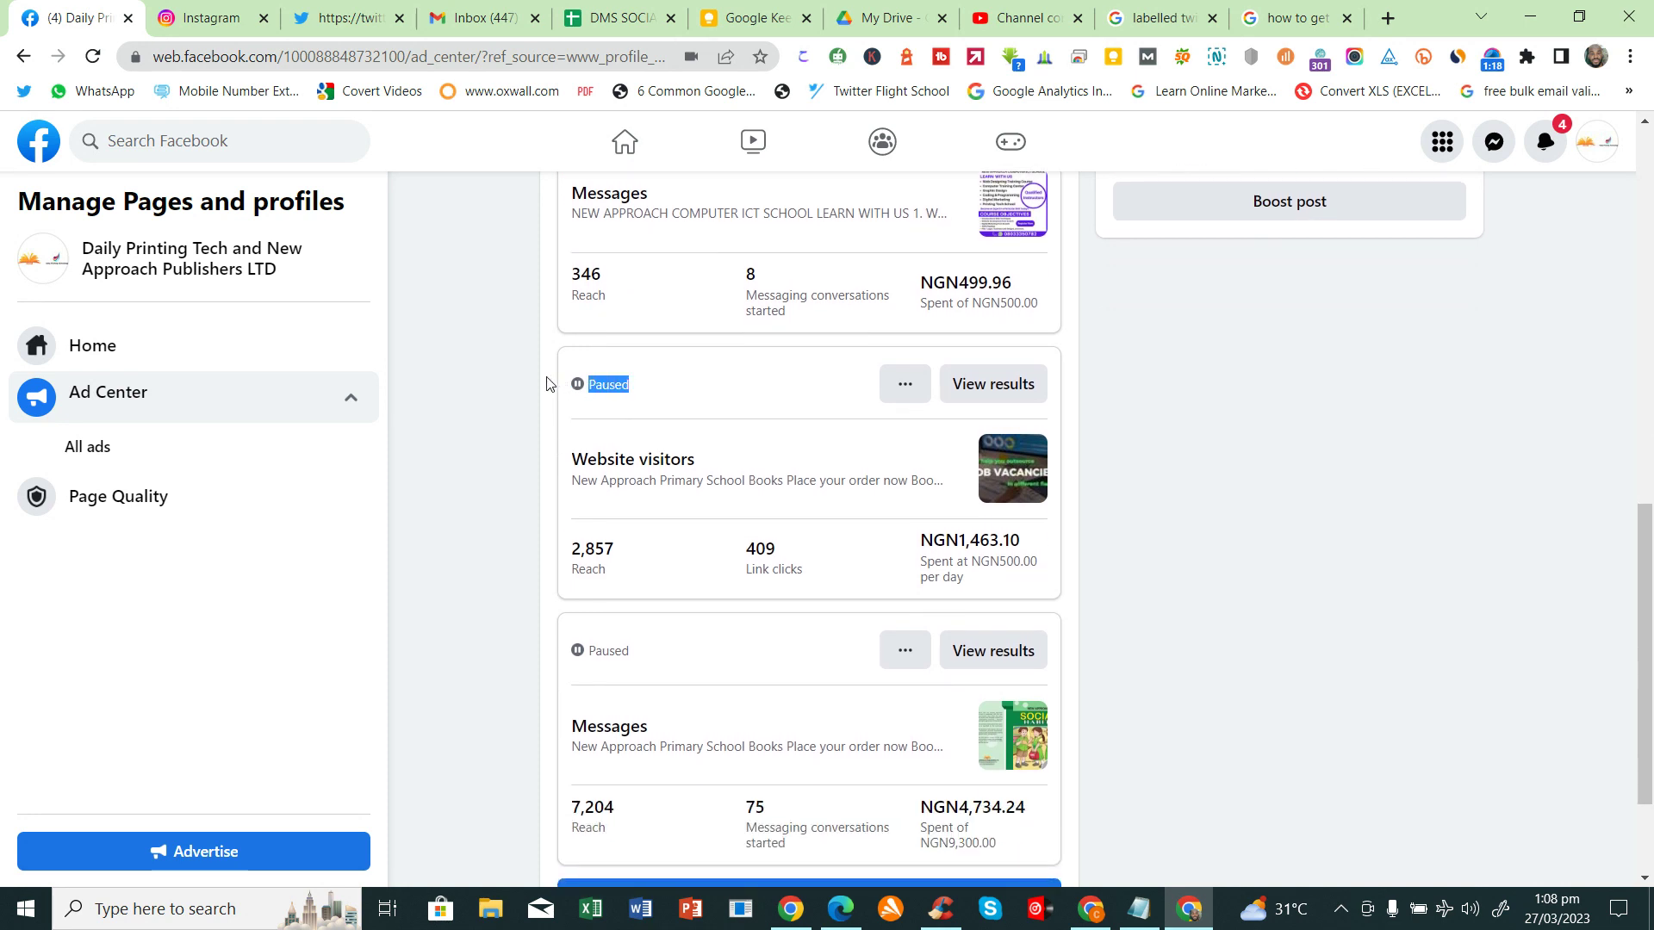
{"action": "left_click_drag", "start_coordinate": [642, 652], "coordinate": [564, 654]}
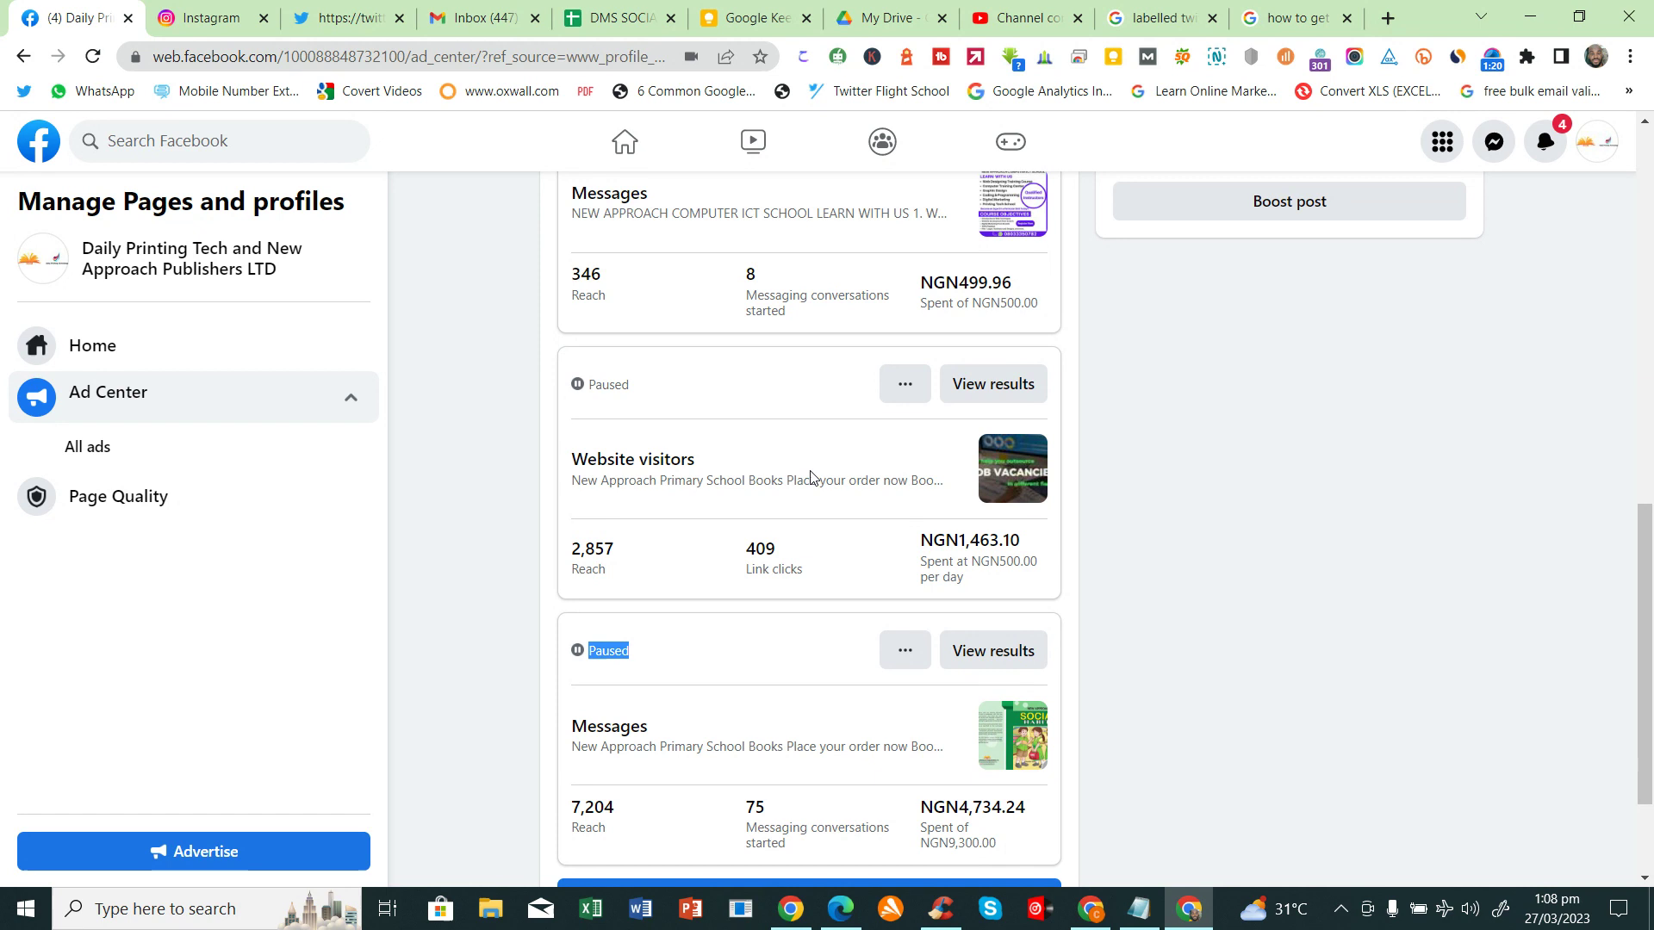
{"action": "left_click", "coordinate": [907, 654]}
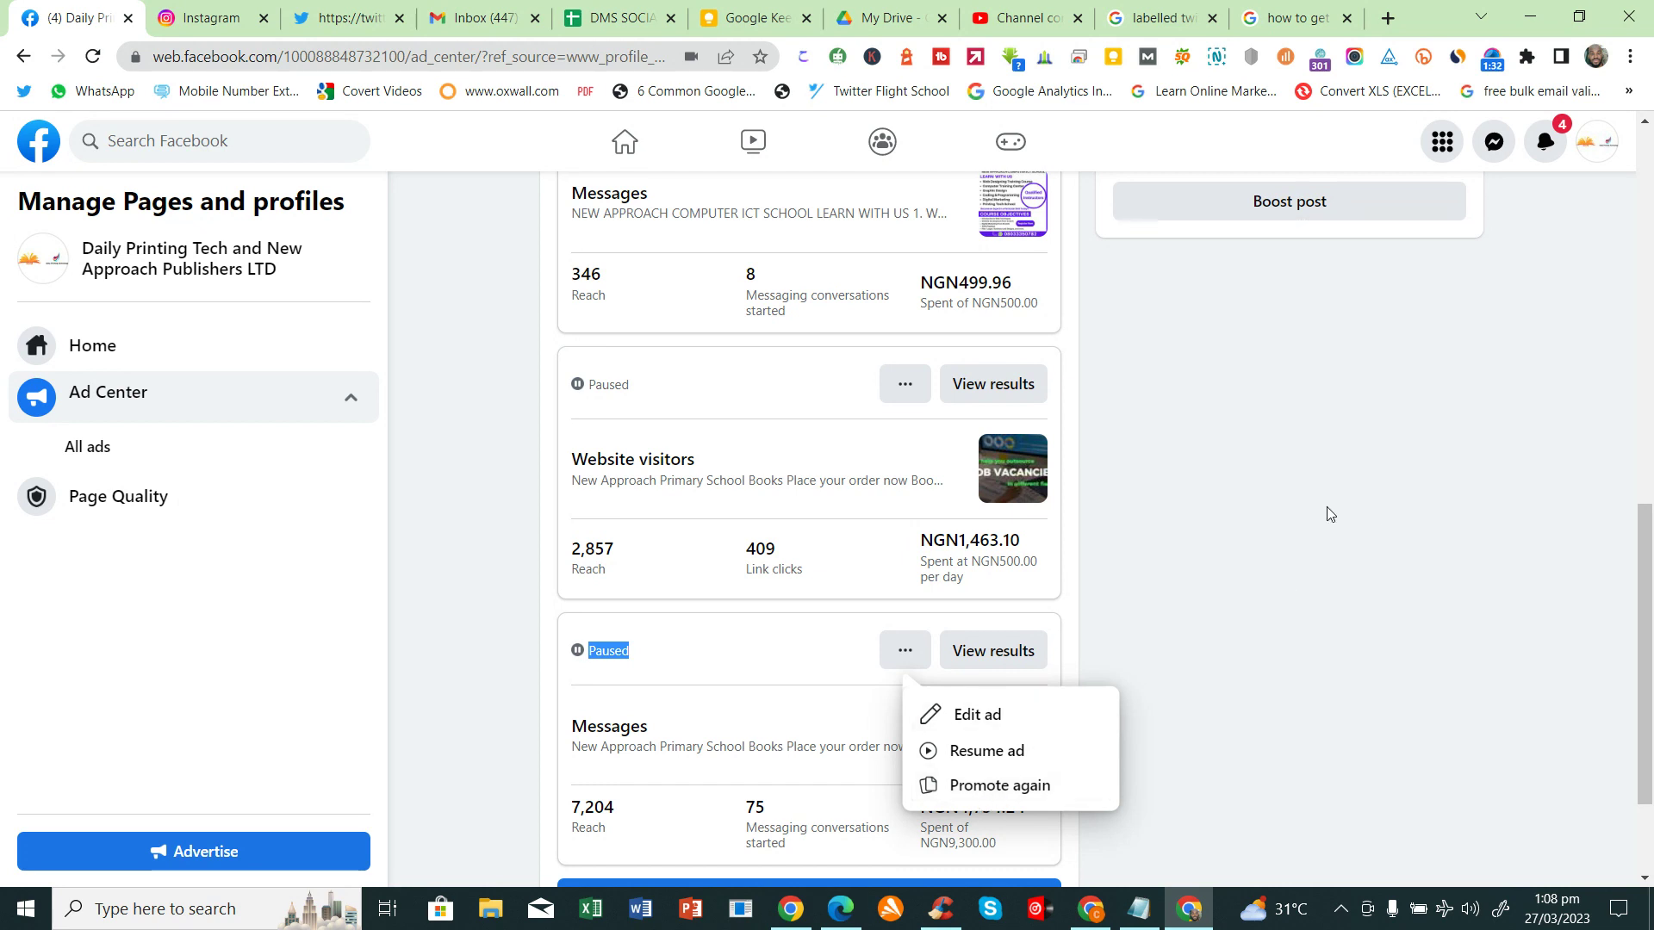
{"action": "left_click", "coordinate": [1159, 515]}
Scroll through the Ads list to compare each ad's reach and spend.
{"action": "scroll", "coordinate": [963, 534], "scroll_direction": "up", "scroll_amount": 2}
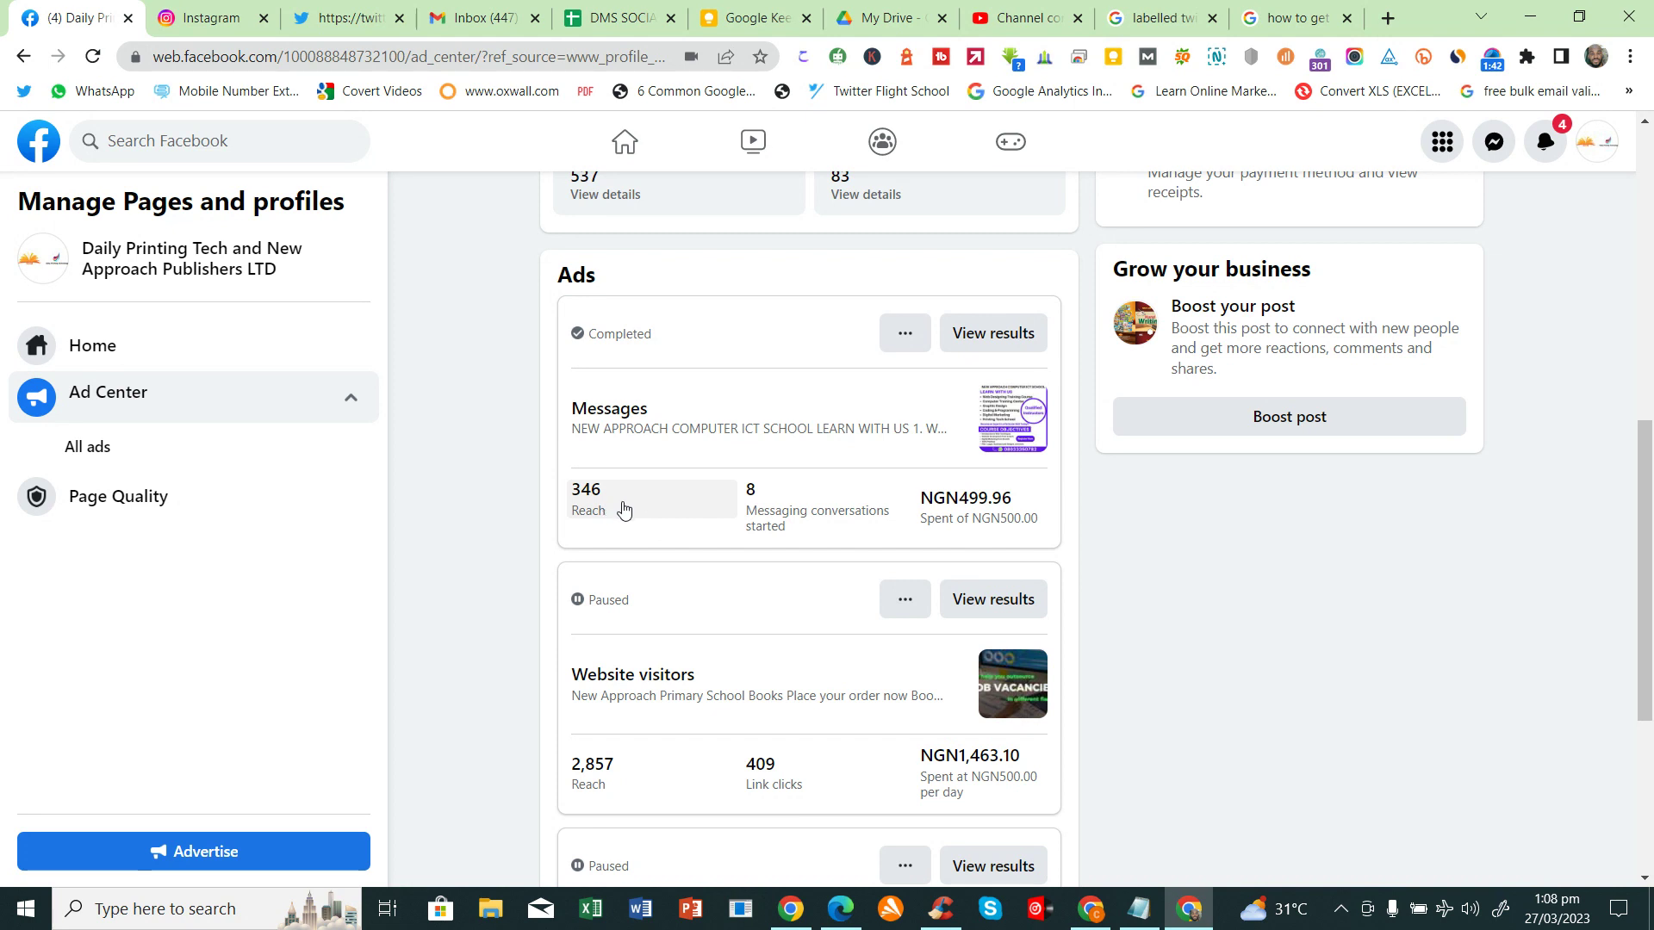
{"action": "scroll", "coordinate": [618, 512], "scroll_direction": "down", "scroll_amount": 1}
{"action": "scroll", "coordinate": [616, 518], "scroll_direction": "down", "scroll_amount": 1}
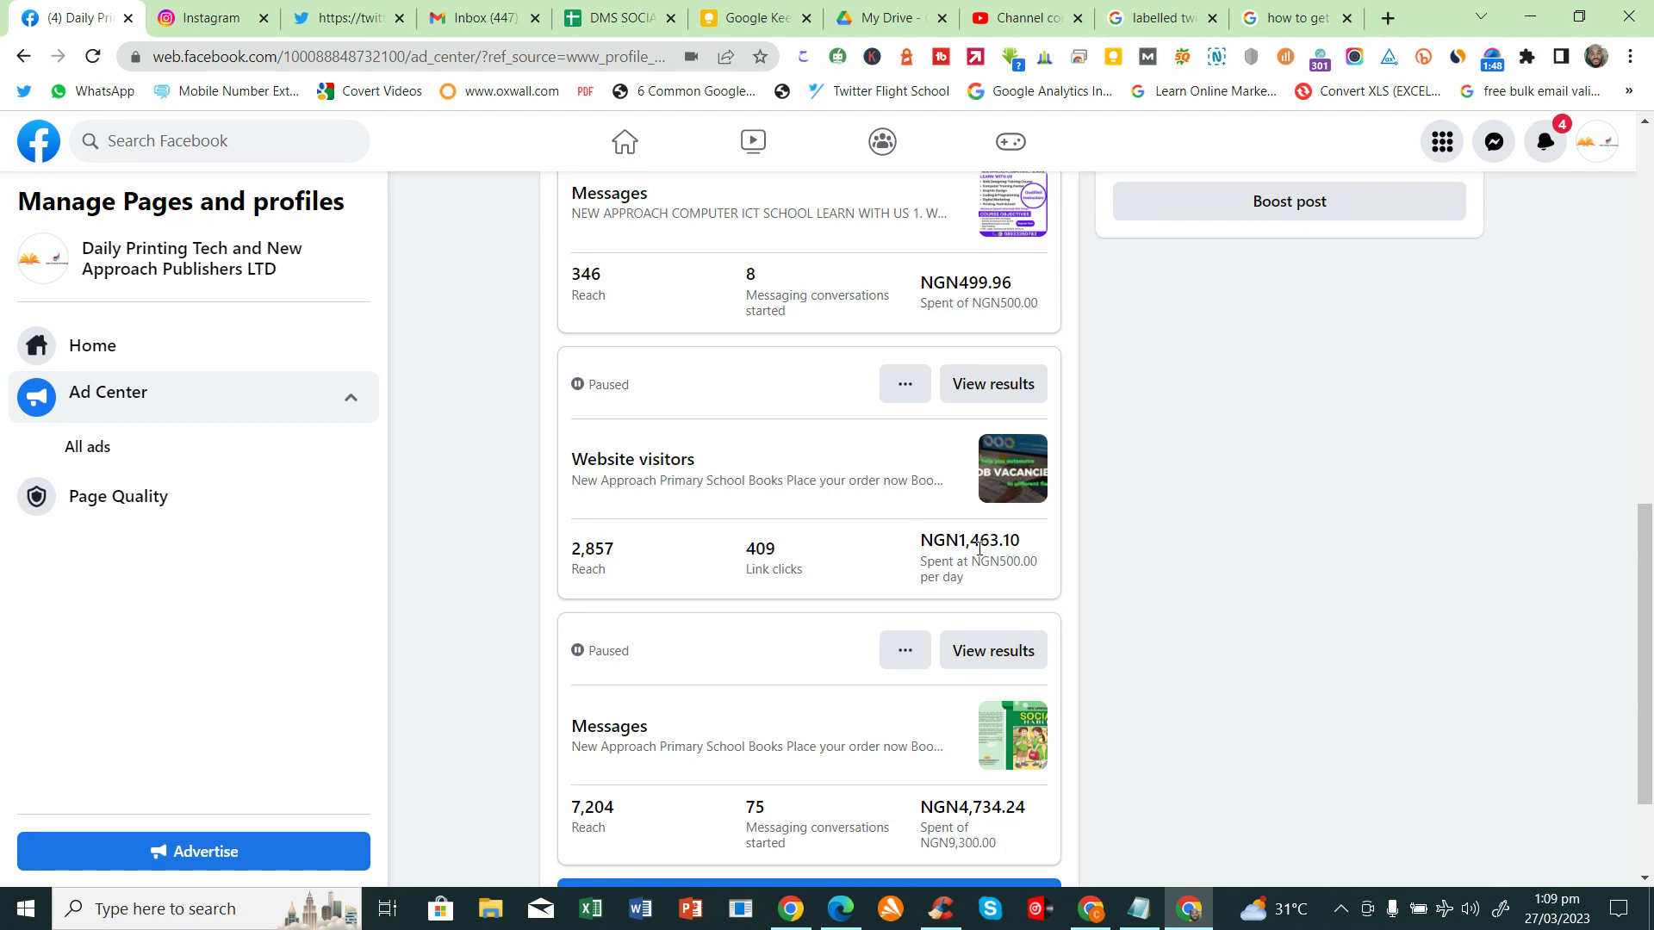
{"action": "scroll", "coordinate": [605, 646], "scroll_direction": "down", "scroll_amount": 2}
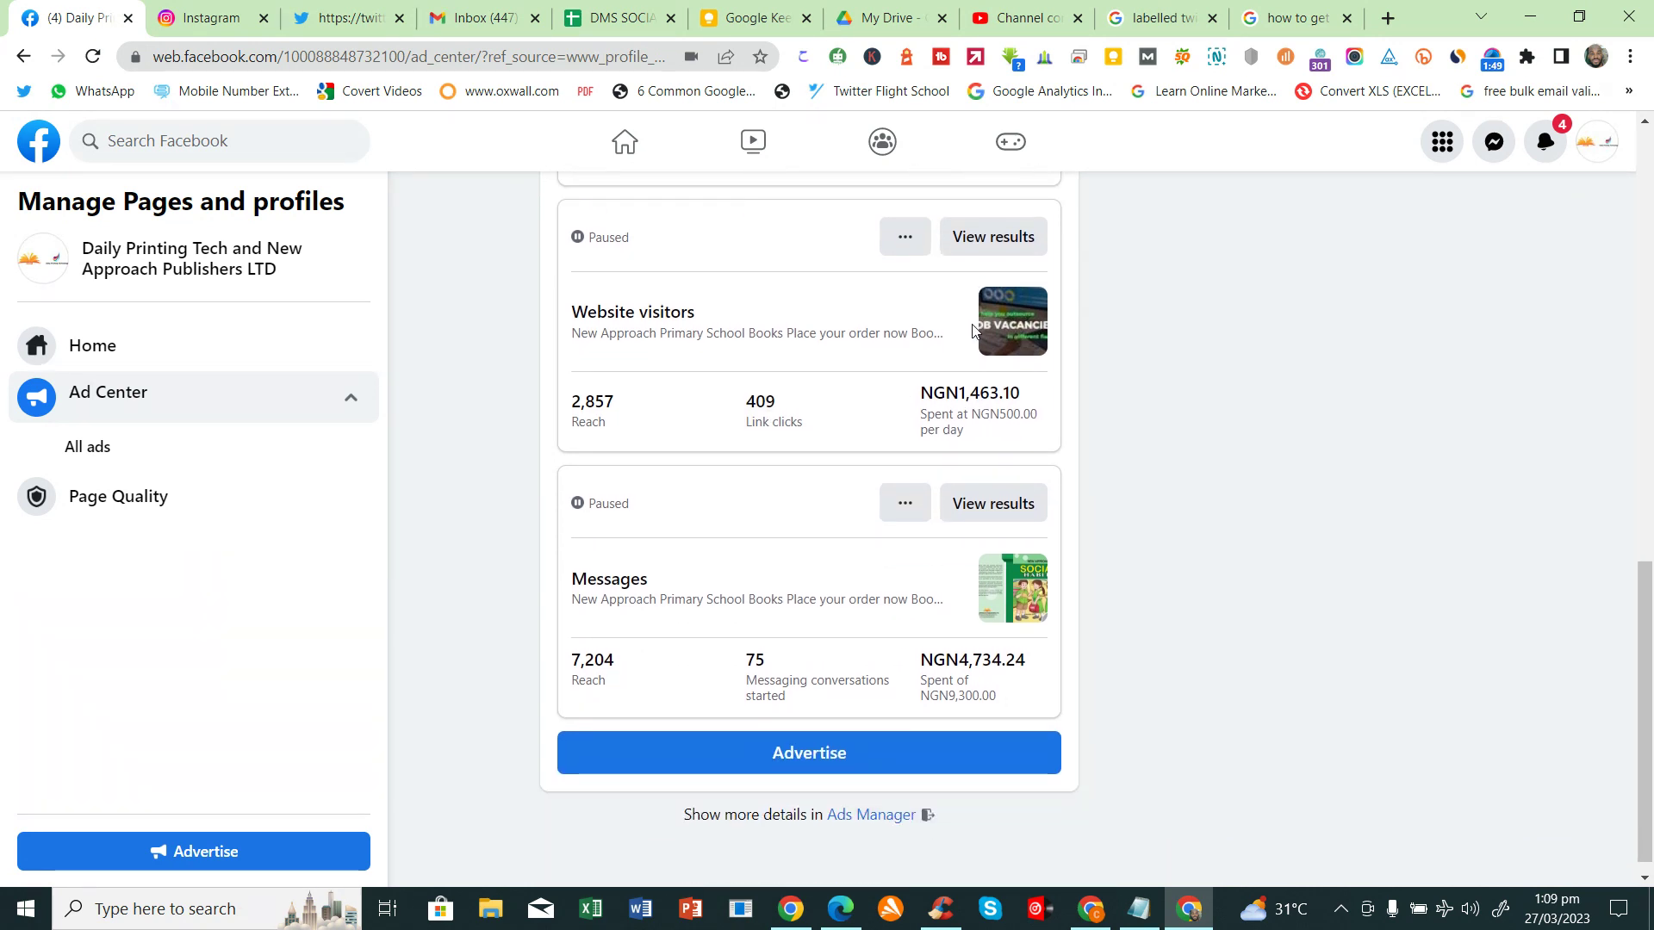
{"action": "scroll", "coordinate": [957, 349], "scroll_direction": "up", "scroll_amount": 3}
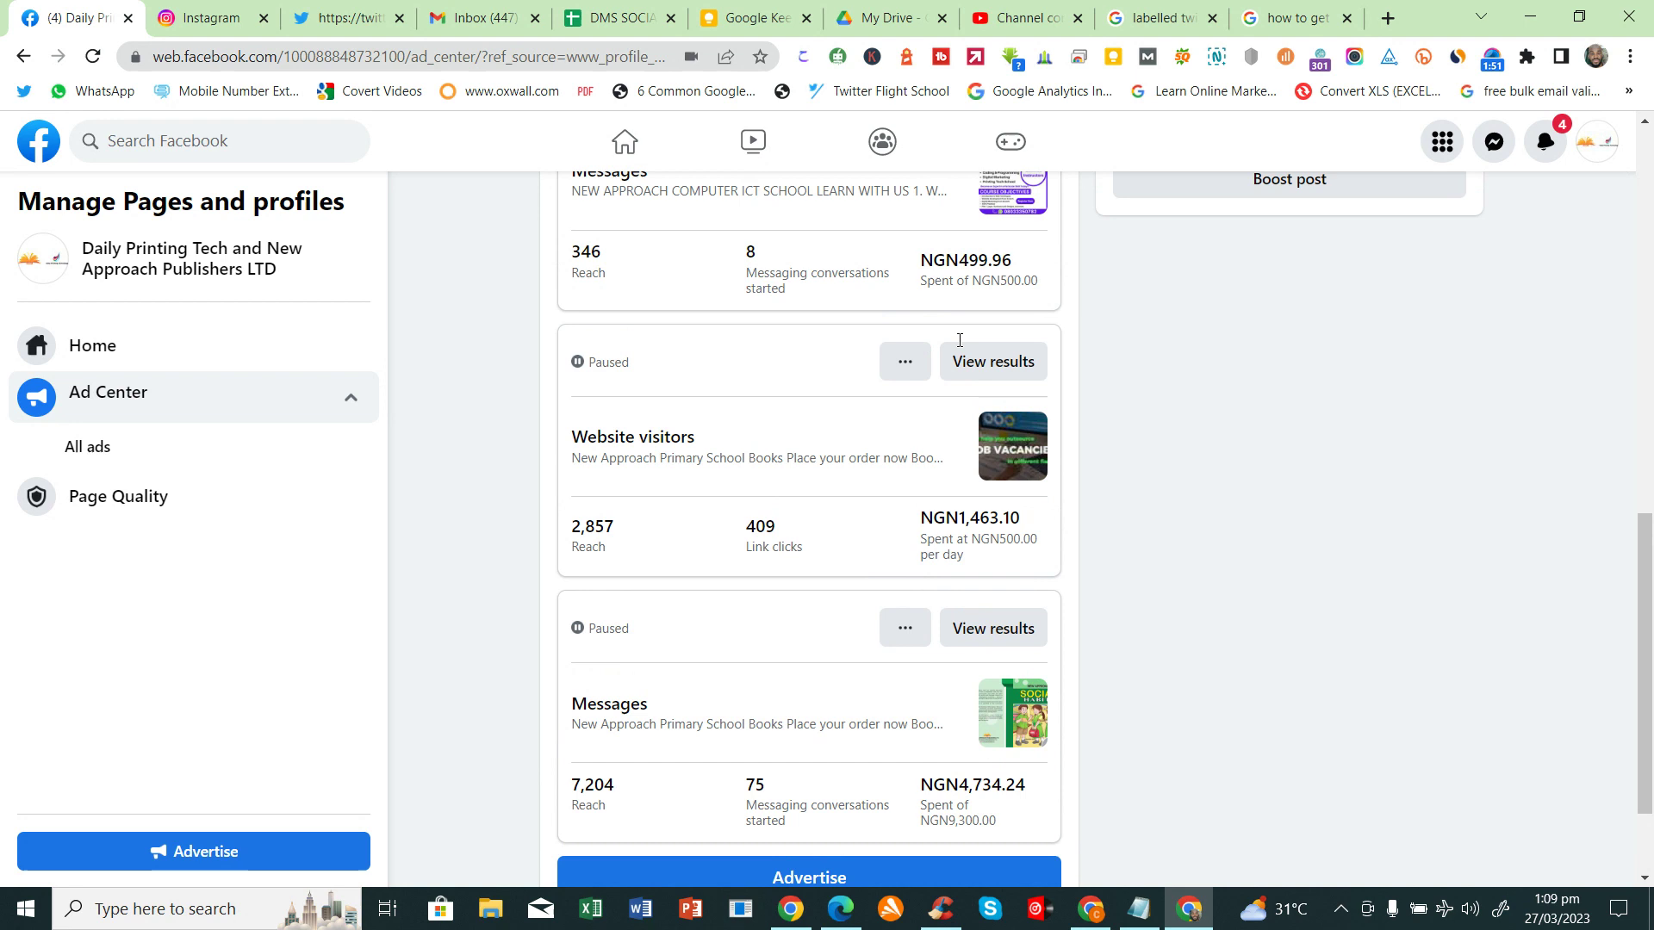
{"action": "scroll", "coordinate": [697, 602], "scroll_direction": "down", "scroll_amount": 1}
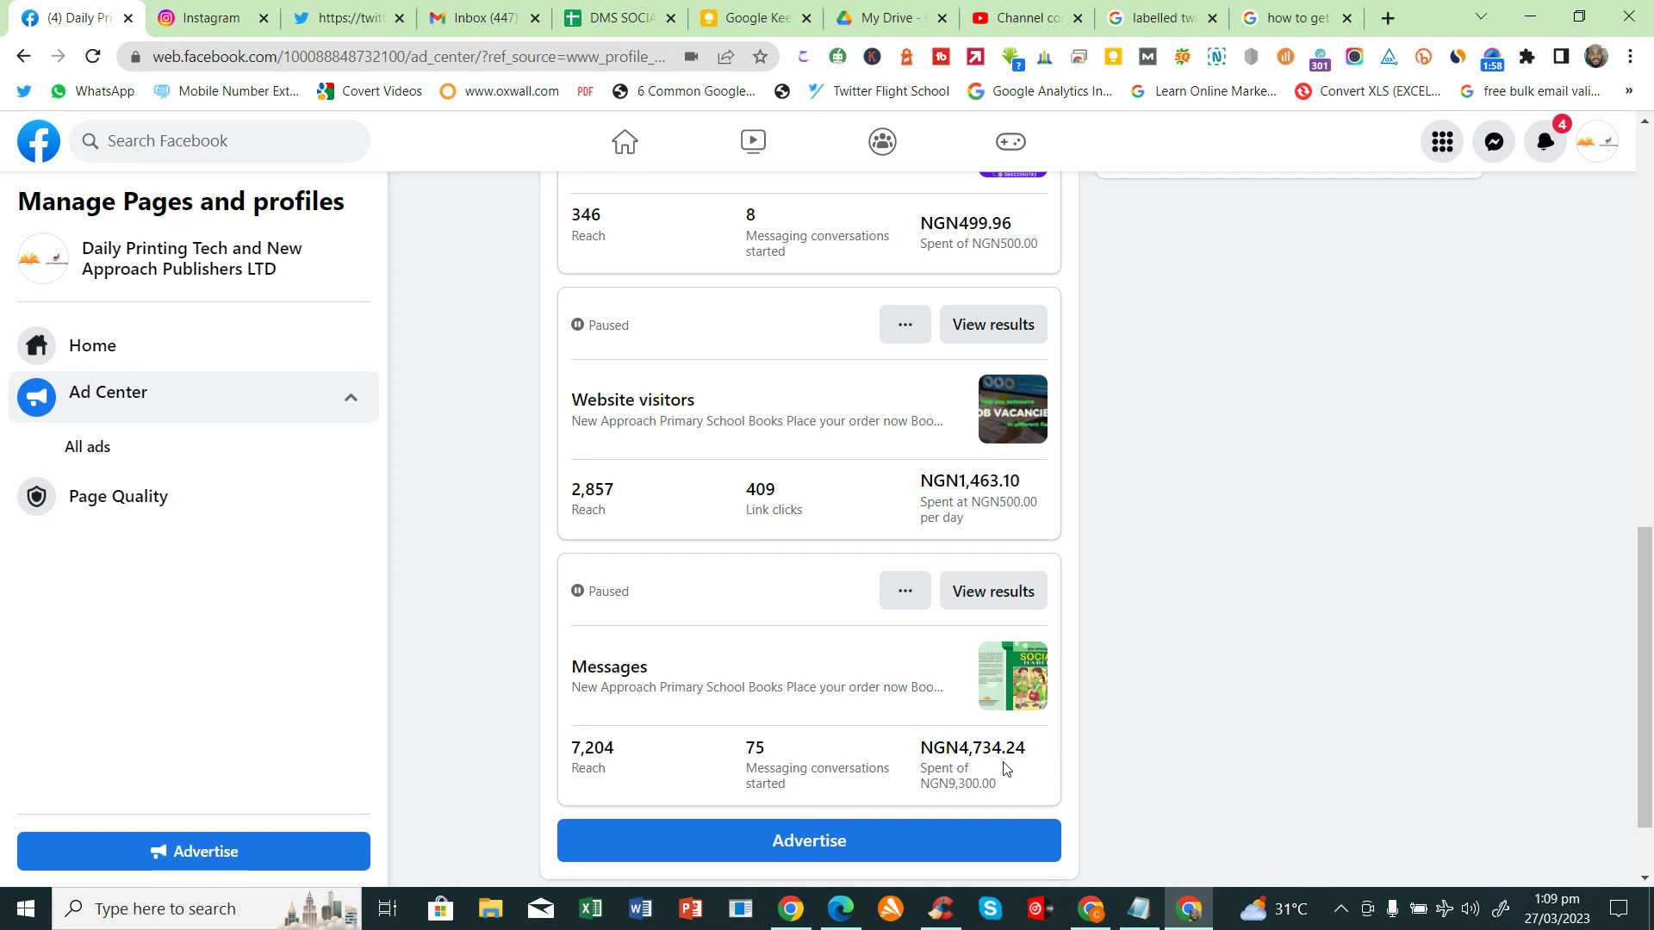
{"action": "scroll", "coordinate": [1005, 766], "scroll_direction": "up", "scroll_amount": 1}
{"action": "scroll", "coordinate": [1005, 767], "scroll_direction": "up", "scroll_amount": 1}
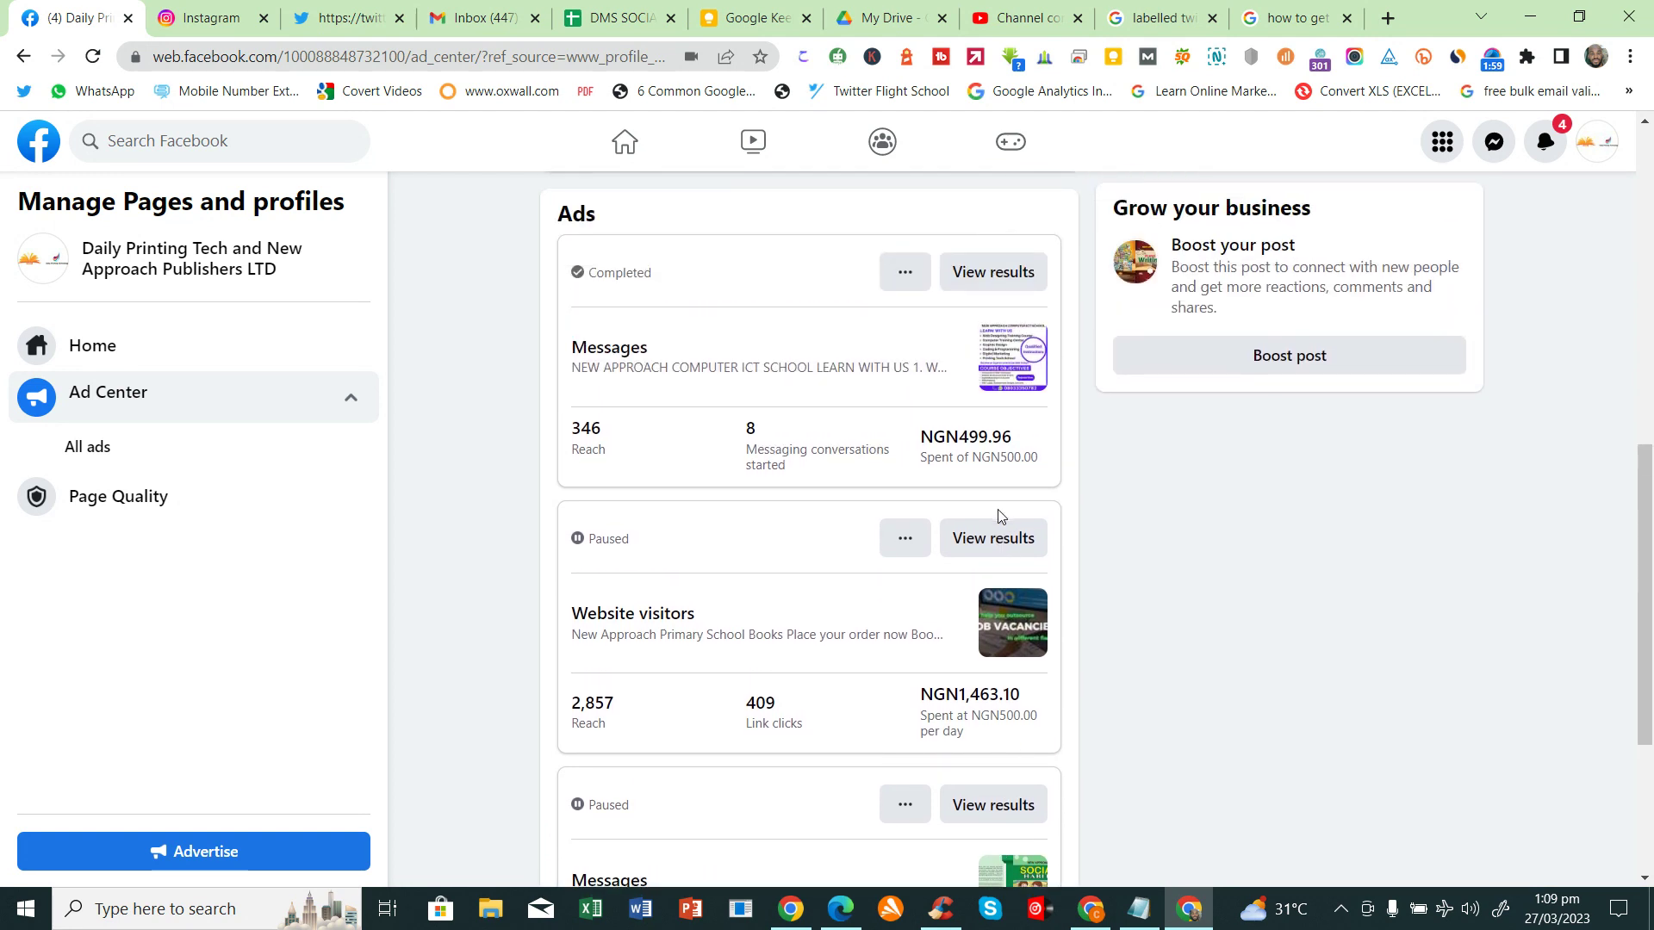
{"action": "scroll", "coordinate": [1000, 520], "scroll_direction": "down", "scroll_amount": 2}
{"action": "scroll", "coordinate": [1001, 520], "scroll_direction": "down", "scroll_amount": 1}
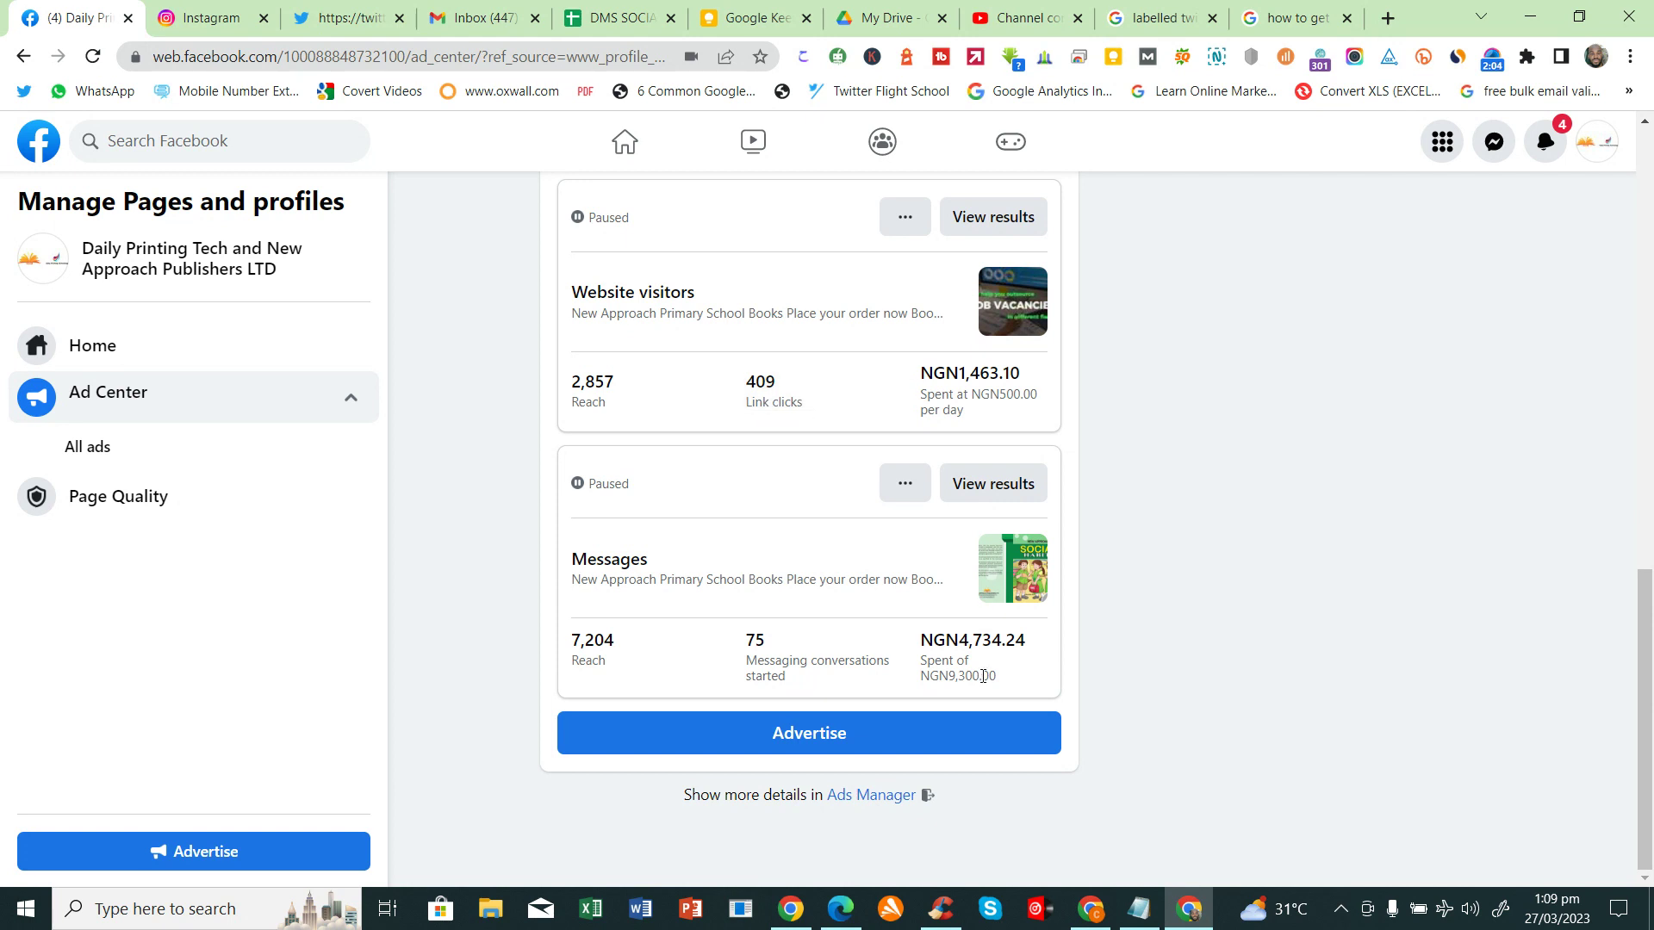
{"action": "scroll", "coordinate": [983, 677], "scroll_direction": "up", "scroll_amount": 1}
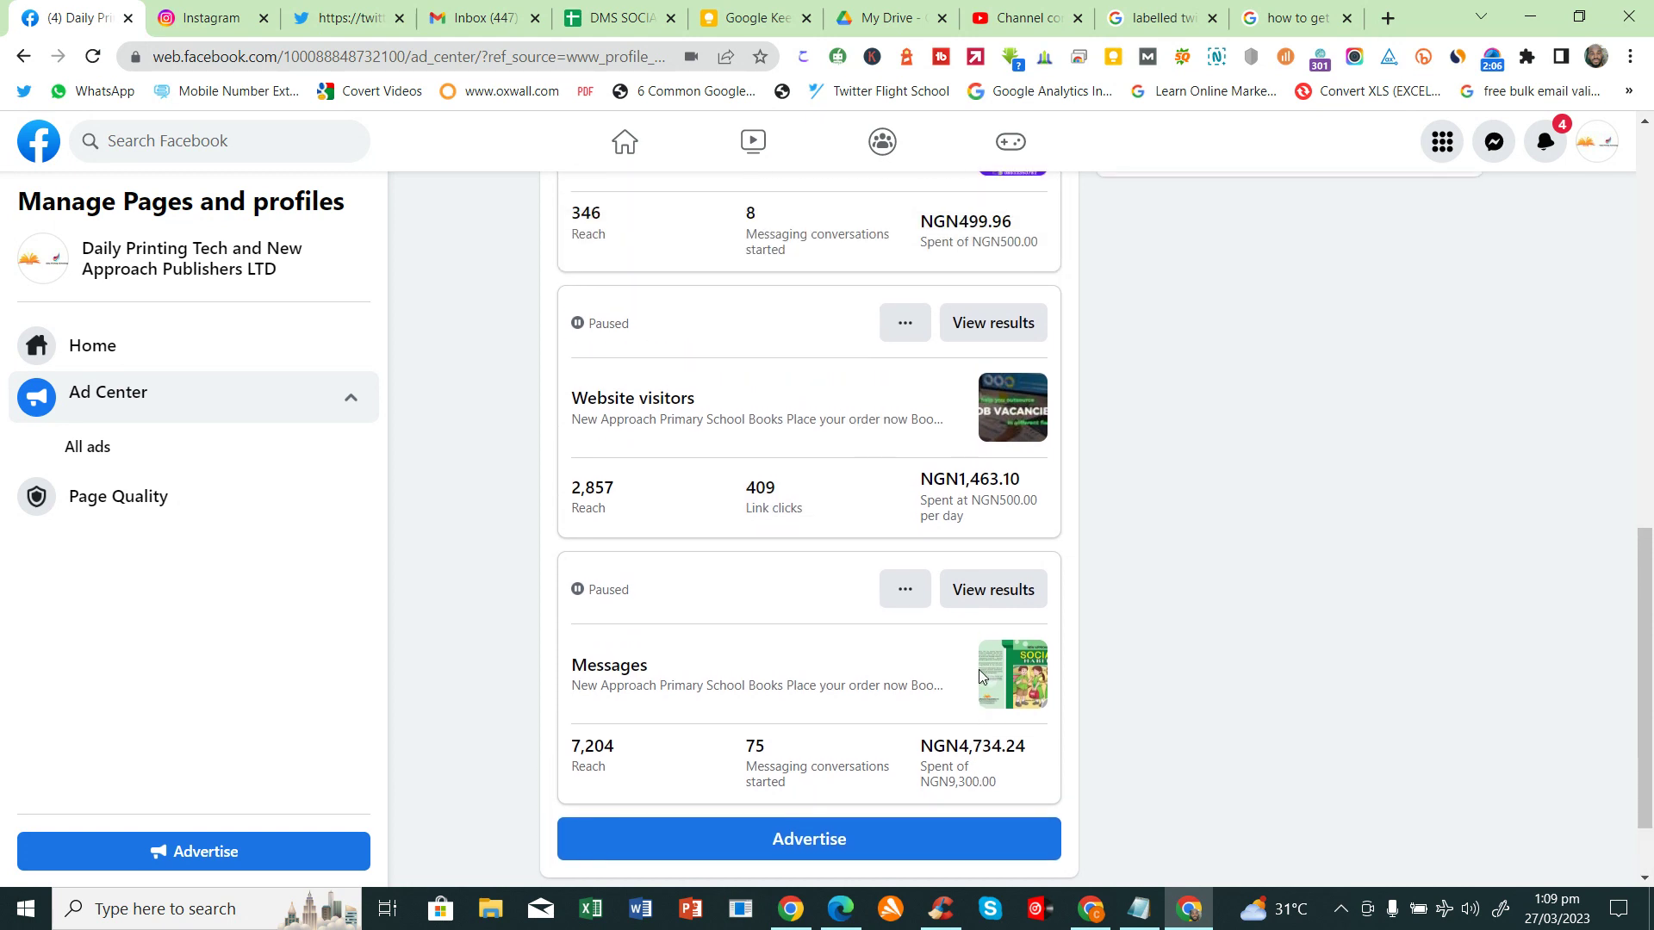
{"action": "scroll", "coordinate": [975, 679], "scroll_direction": "down", "scroll_amount": 1}
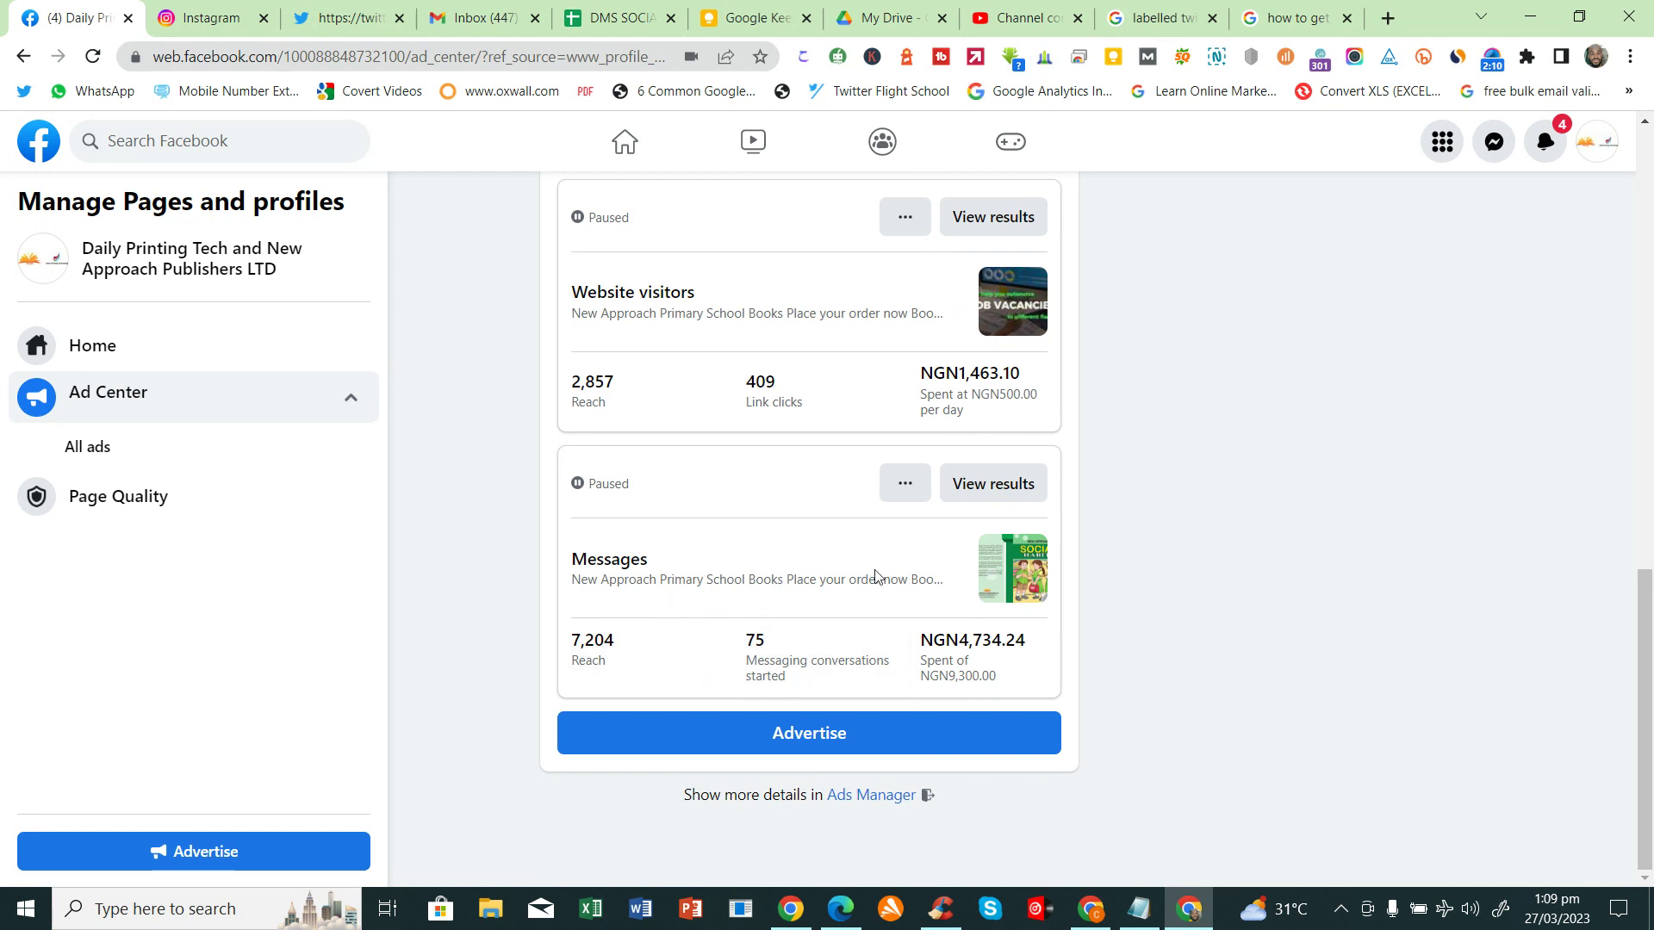
Open the paused Messages ad's results and highlight its ₦63.12 cost per messaging conversation.
{"action": "left_click", "coordinate": [999, 493]}
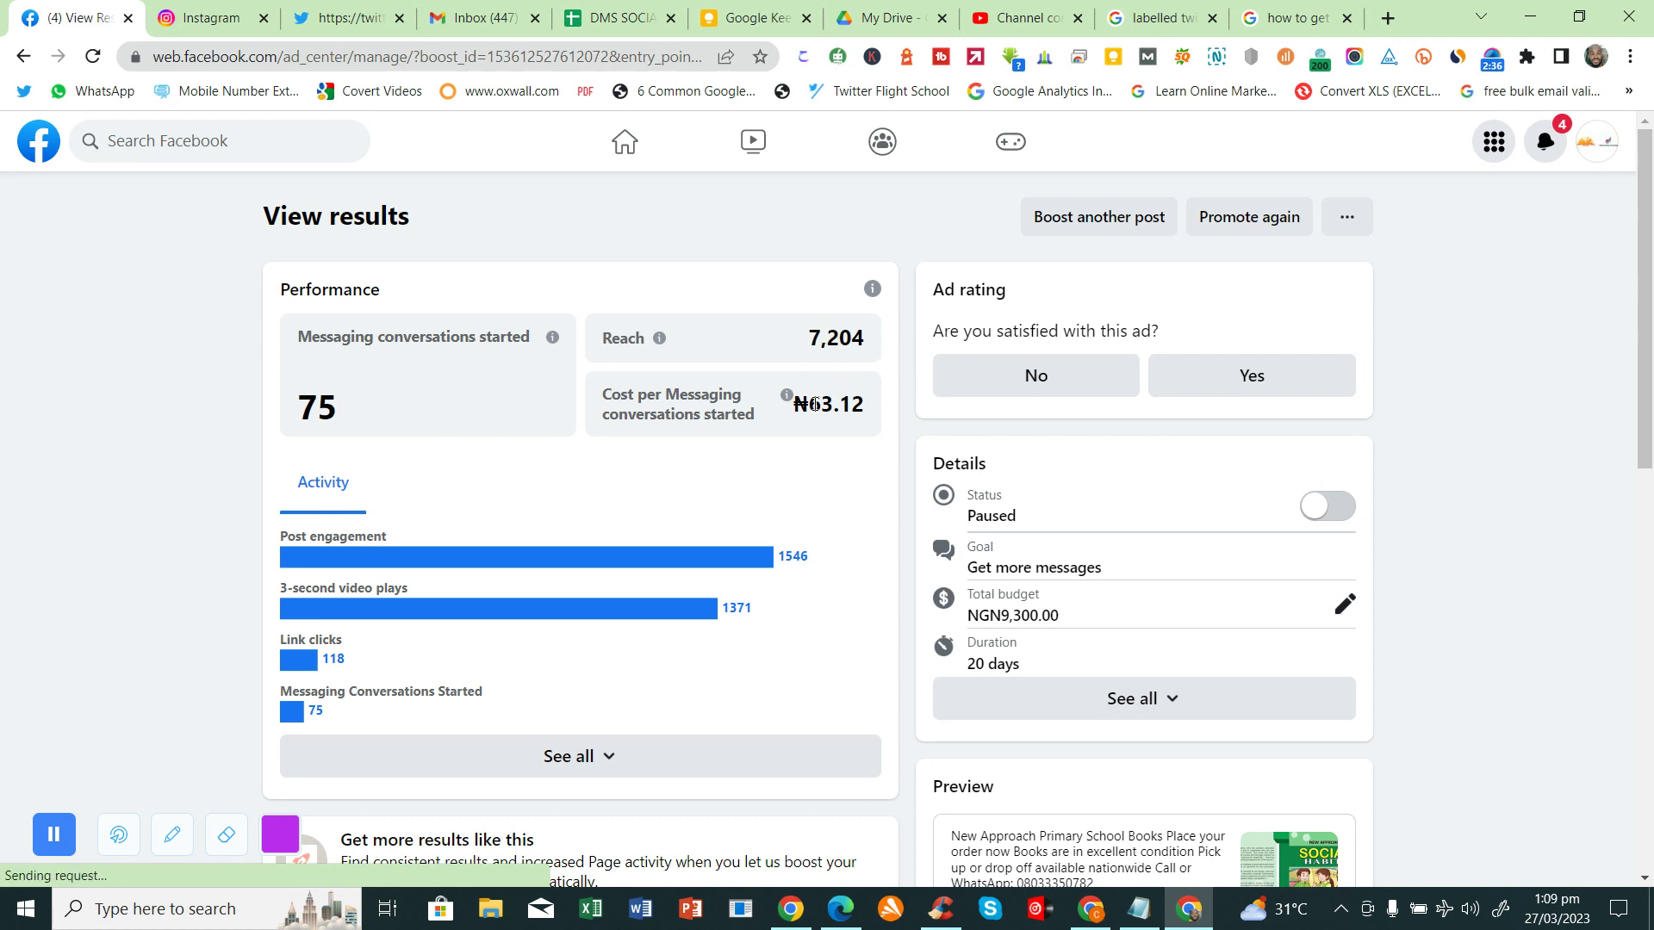
{"action": "left_click_drag", "start_coordinate": [808, 404], "coordinate": [870, 418]}
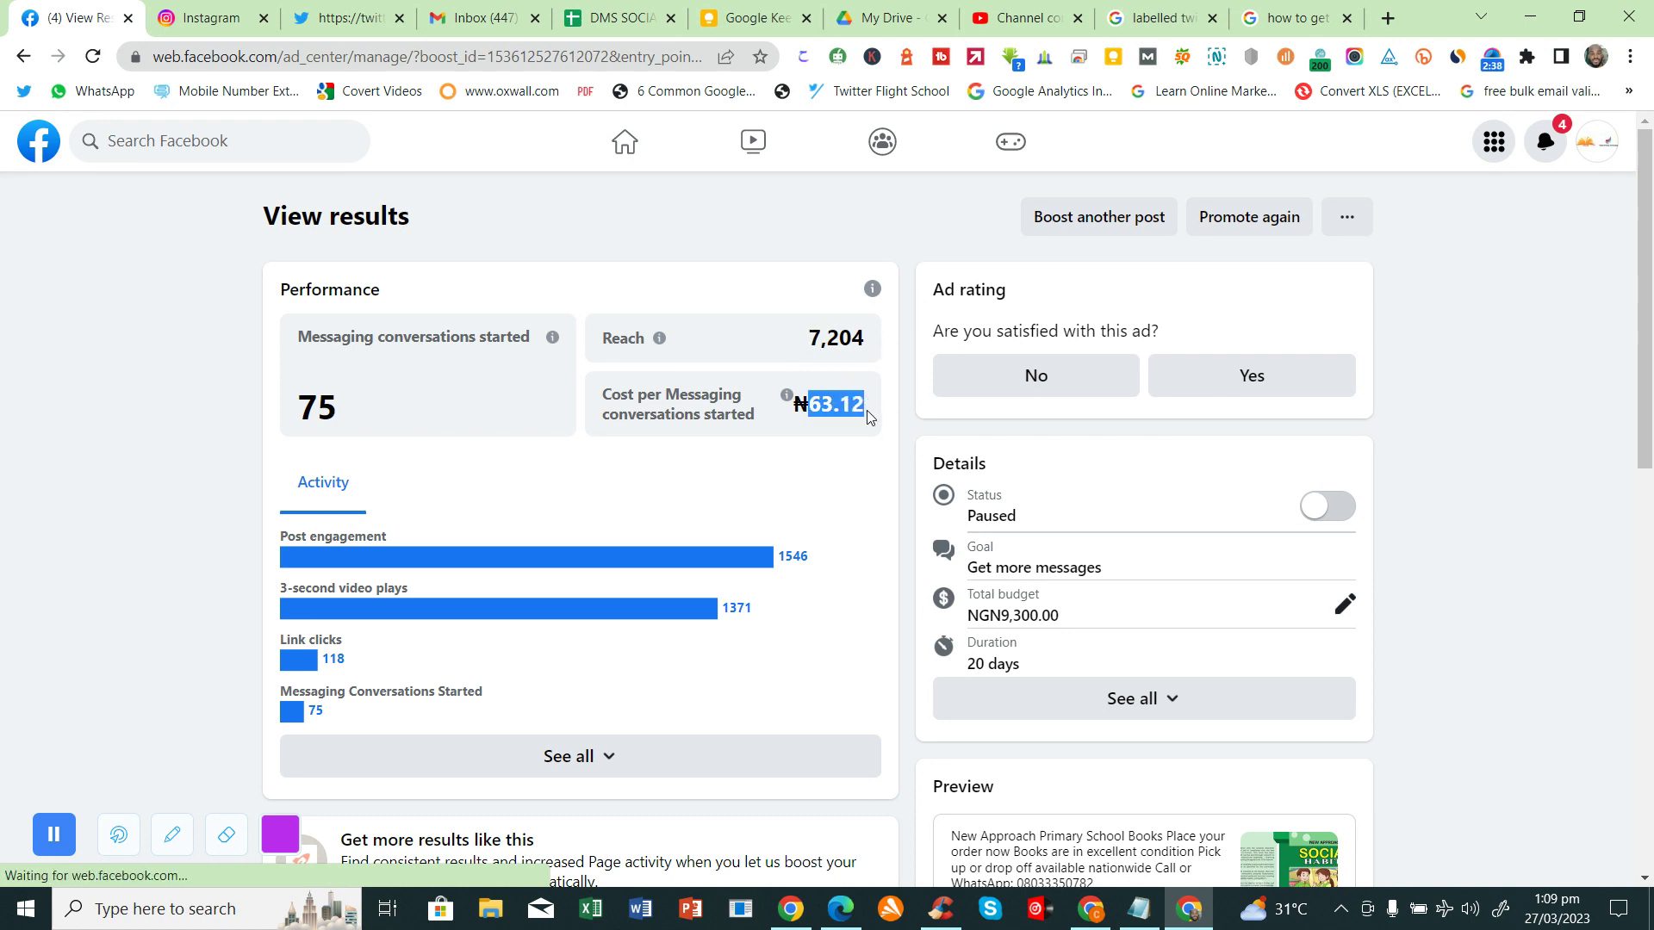
{"action": "left_click", "coordinate": [866, 412]}
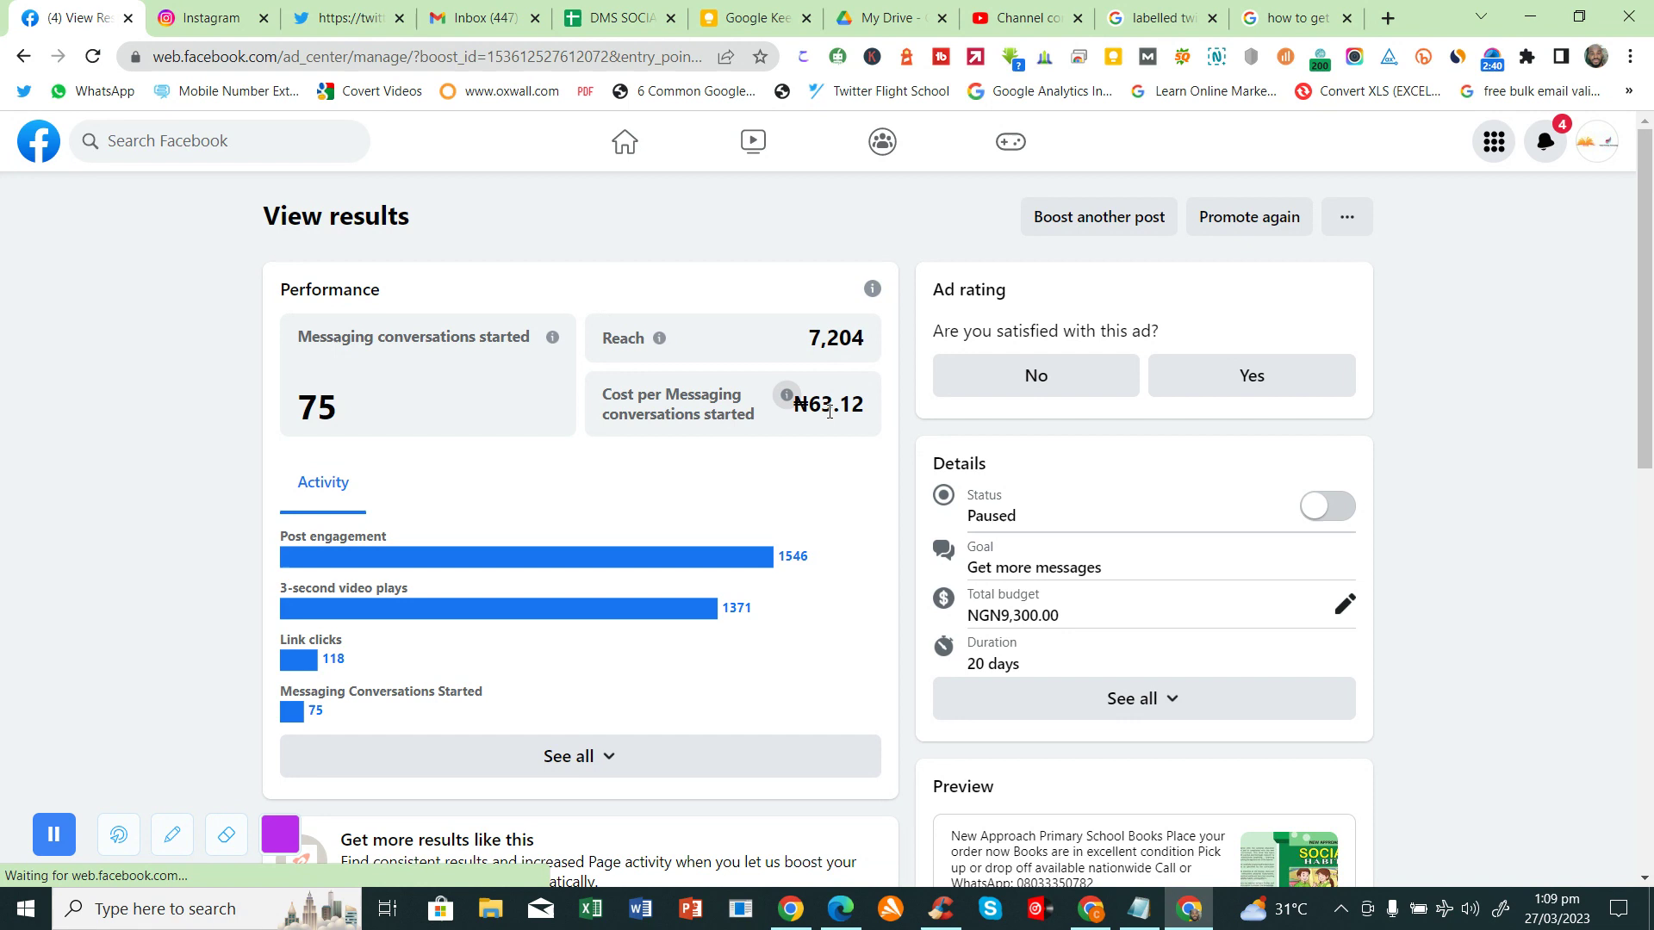
{"action": "left_click_drag", "start_coordinate": [866, 409], "coordinate": [784, 407]}
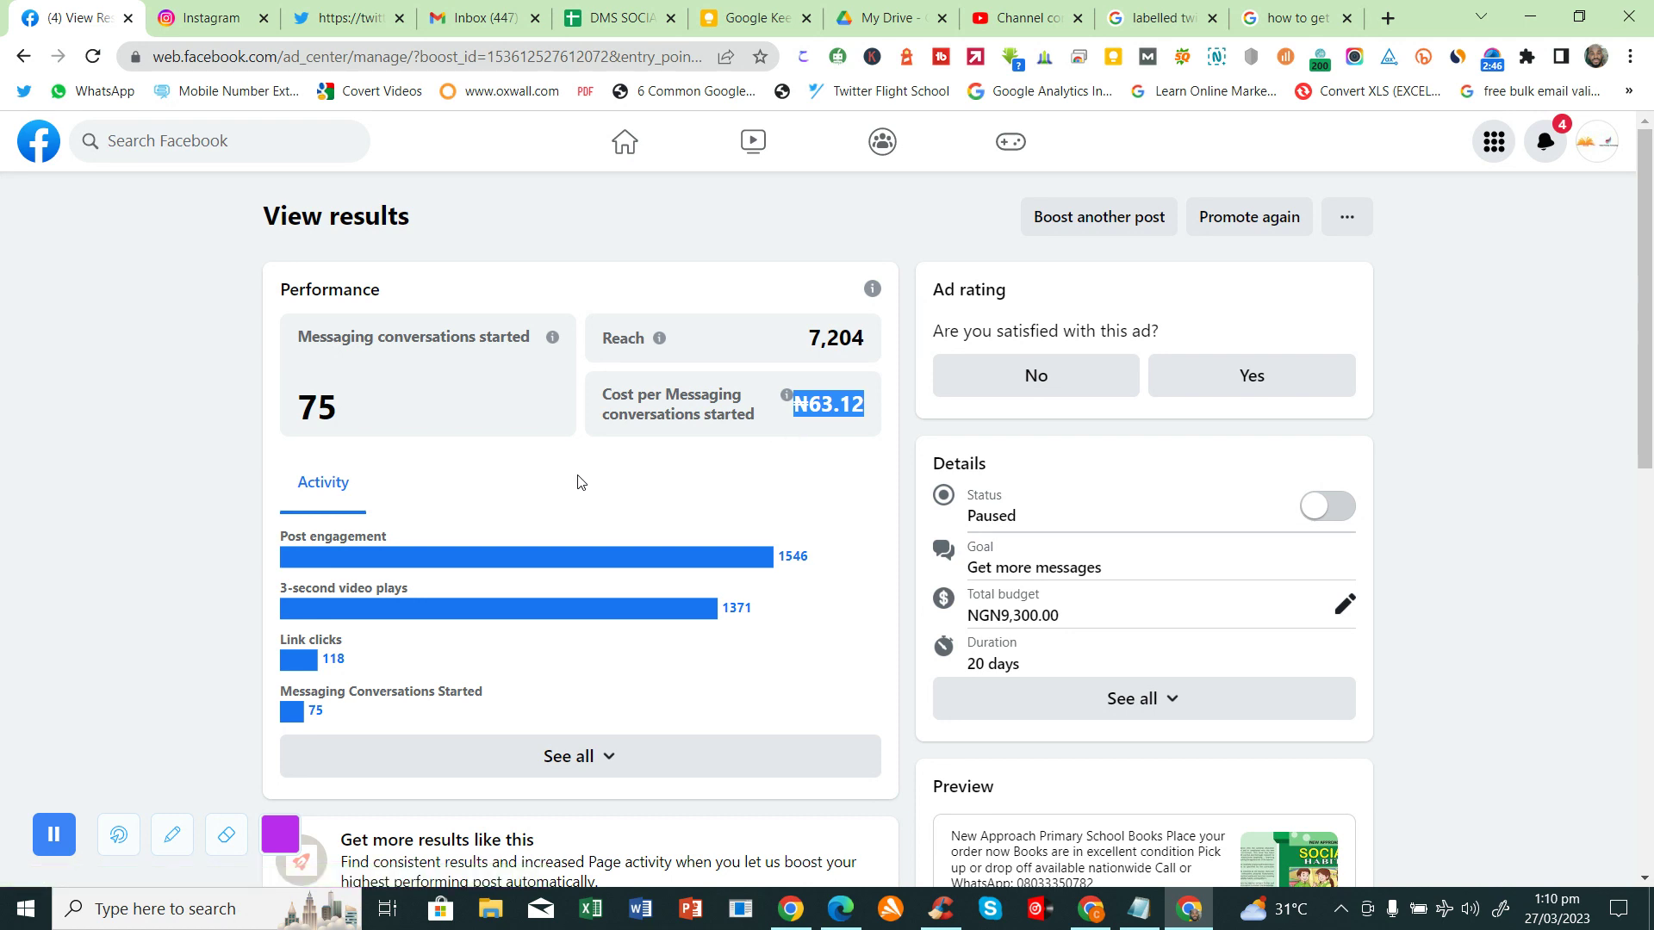
{"action": "scroll", "coordinate": [603, 487], "scroll_direction": "down", "scroll_amount": 1}
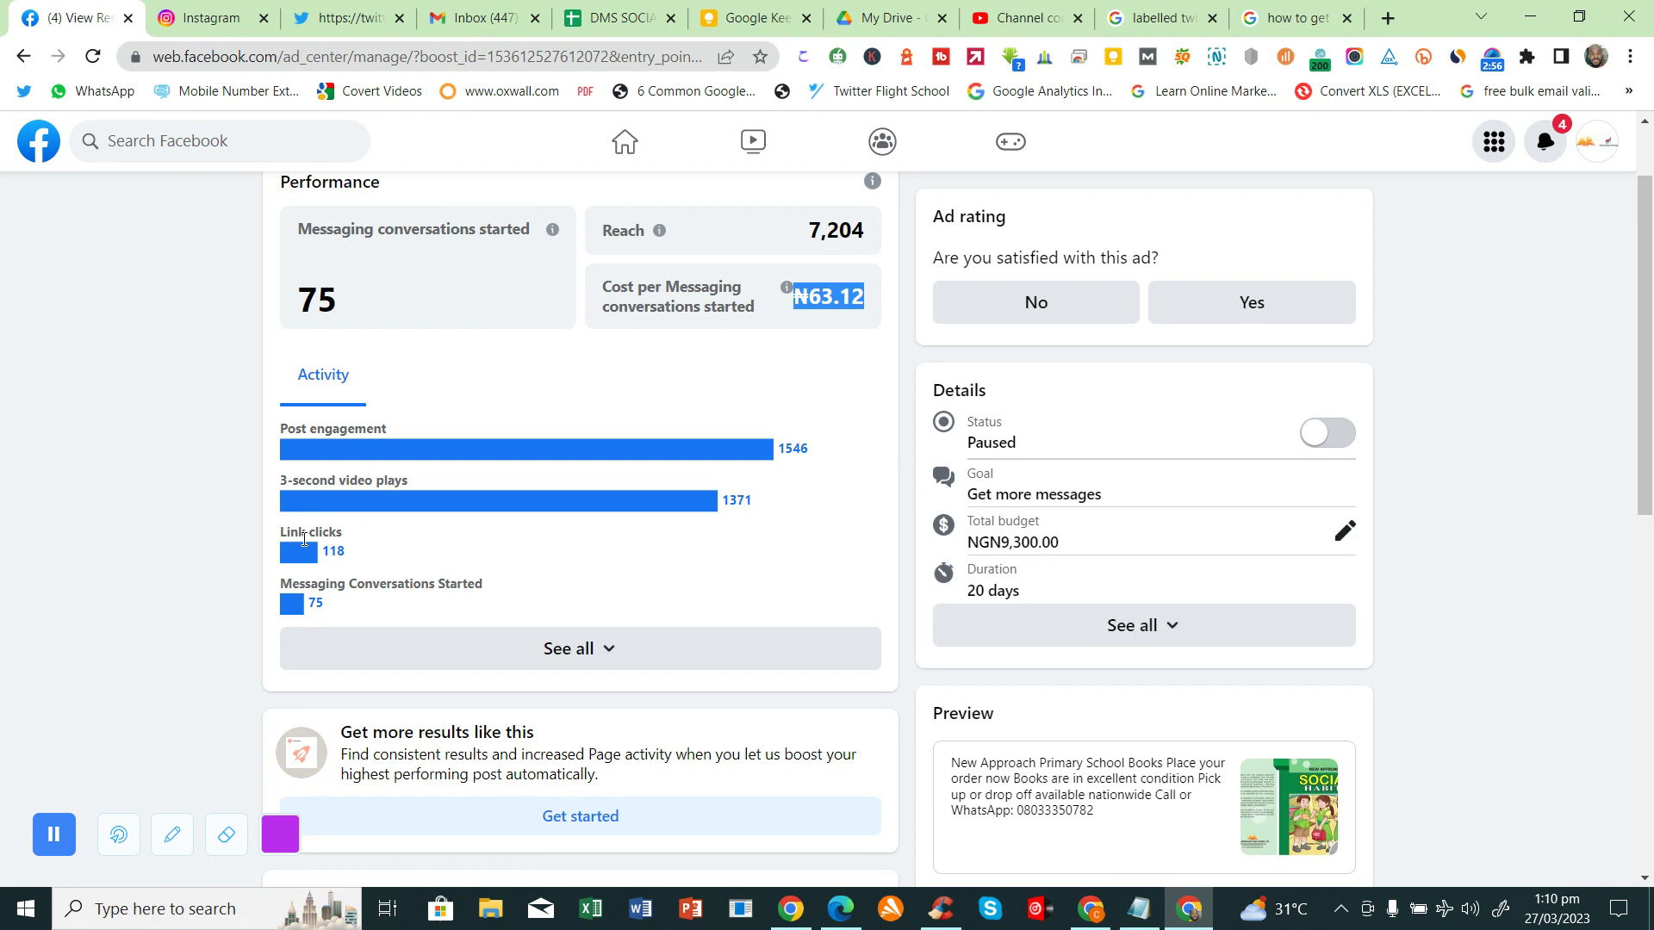
Expand the full activity metrics, highlighting Link clicks, Post saves and Post shares.
{"action": "left_click_drag", "start_coordinate": [328, 550], "coordinate": [343, 554]}
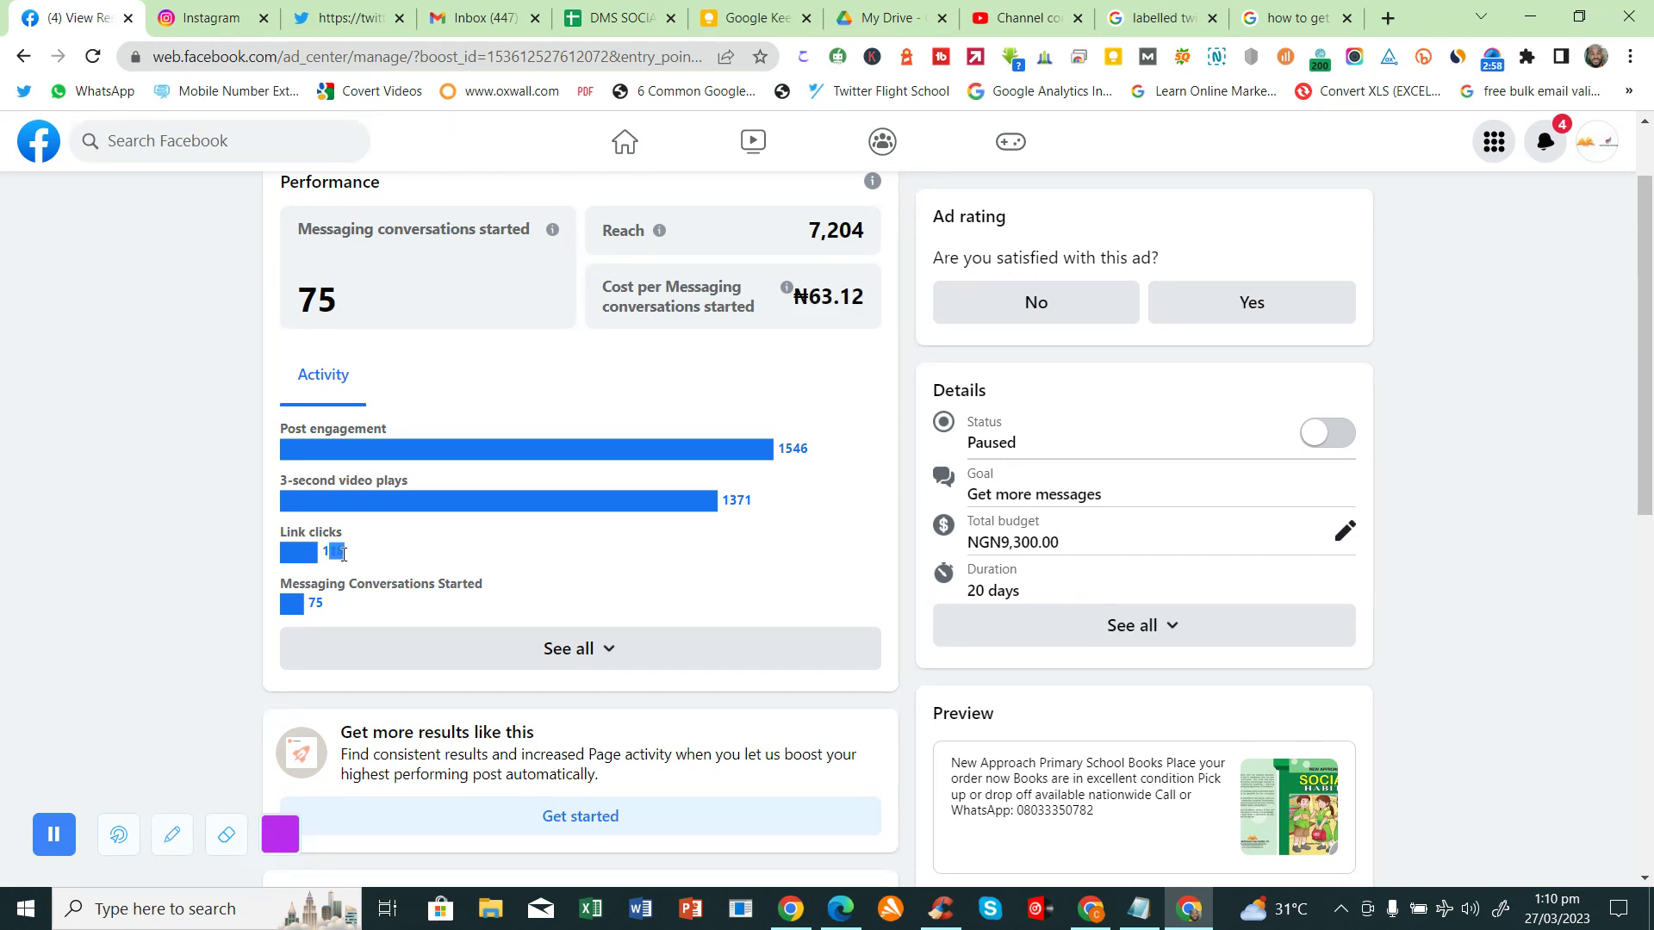
{"action": "left_click", "coordinate": [536, 661]}
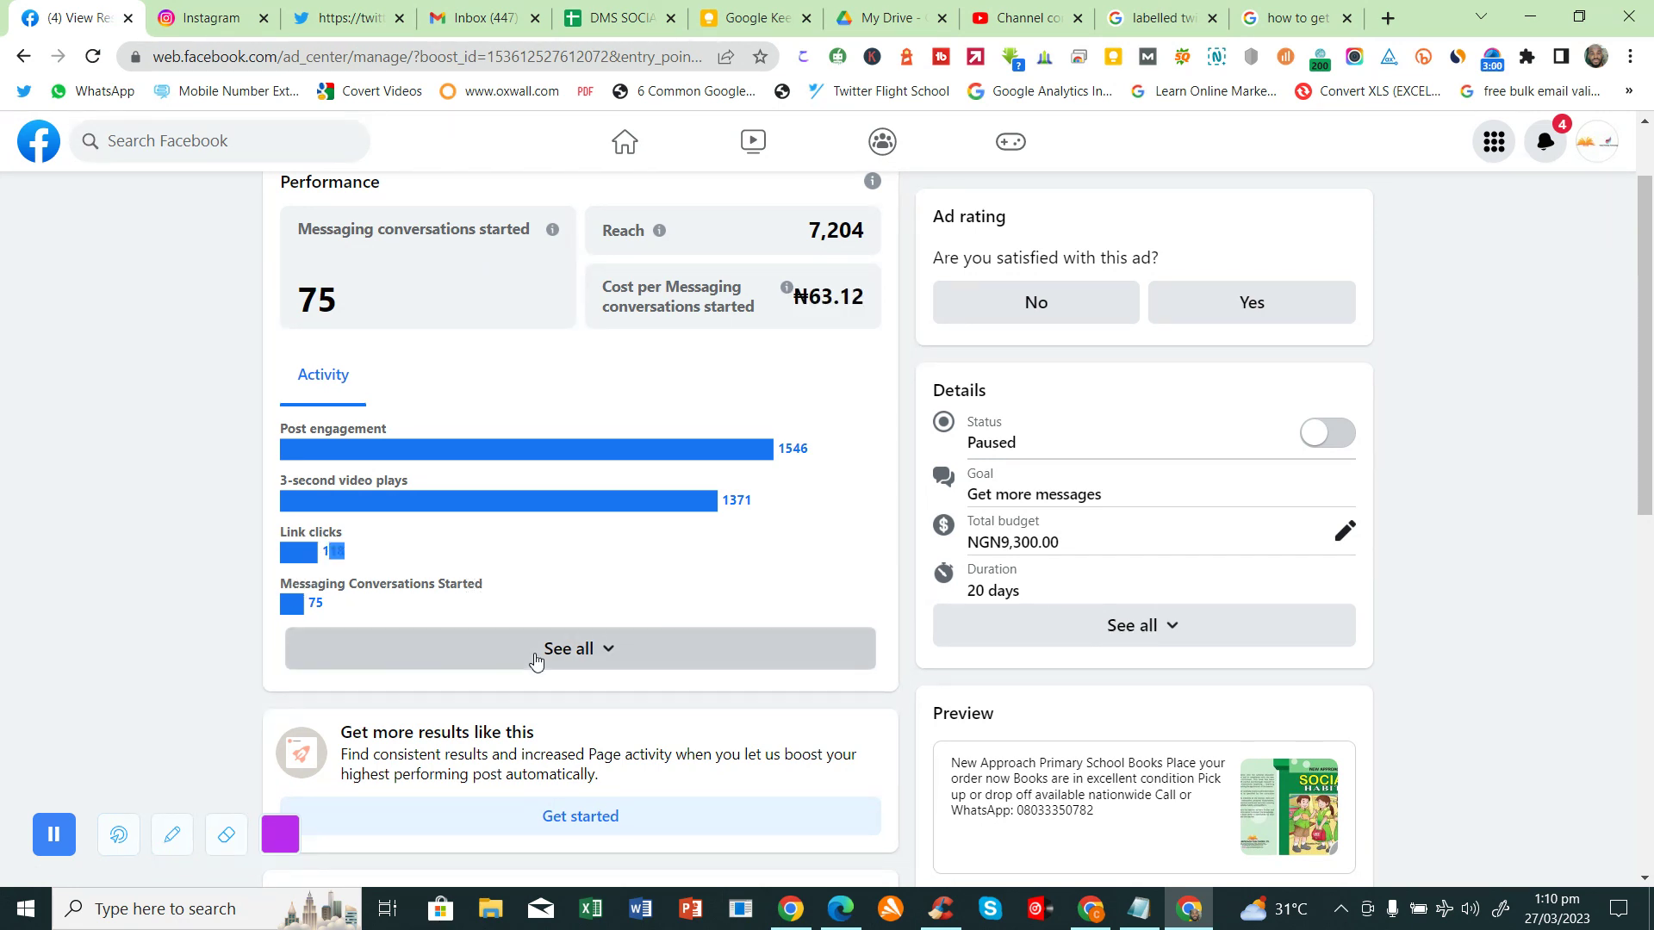
{"action": "scroll", "coordinate": [480, 657], "scroll_direction": "down", "scroll_amount": 2}
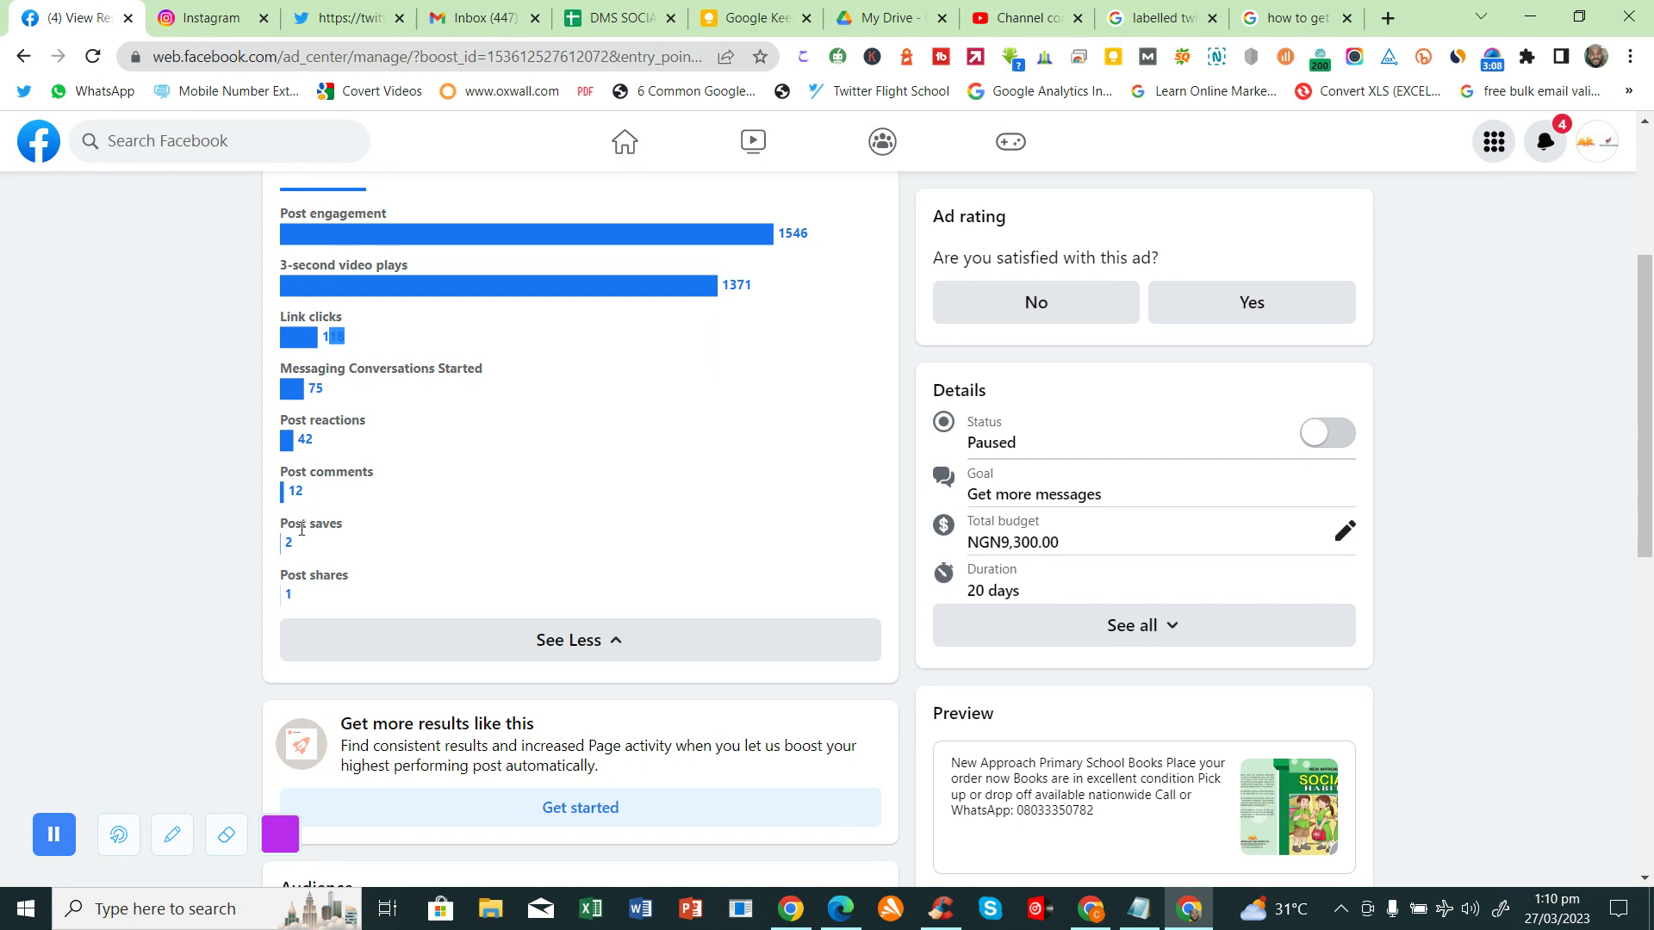
{"action": "left_click_drag", "start_coordinate": [290, 525], "coordinate": [362, 536]}
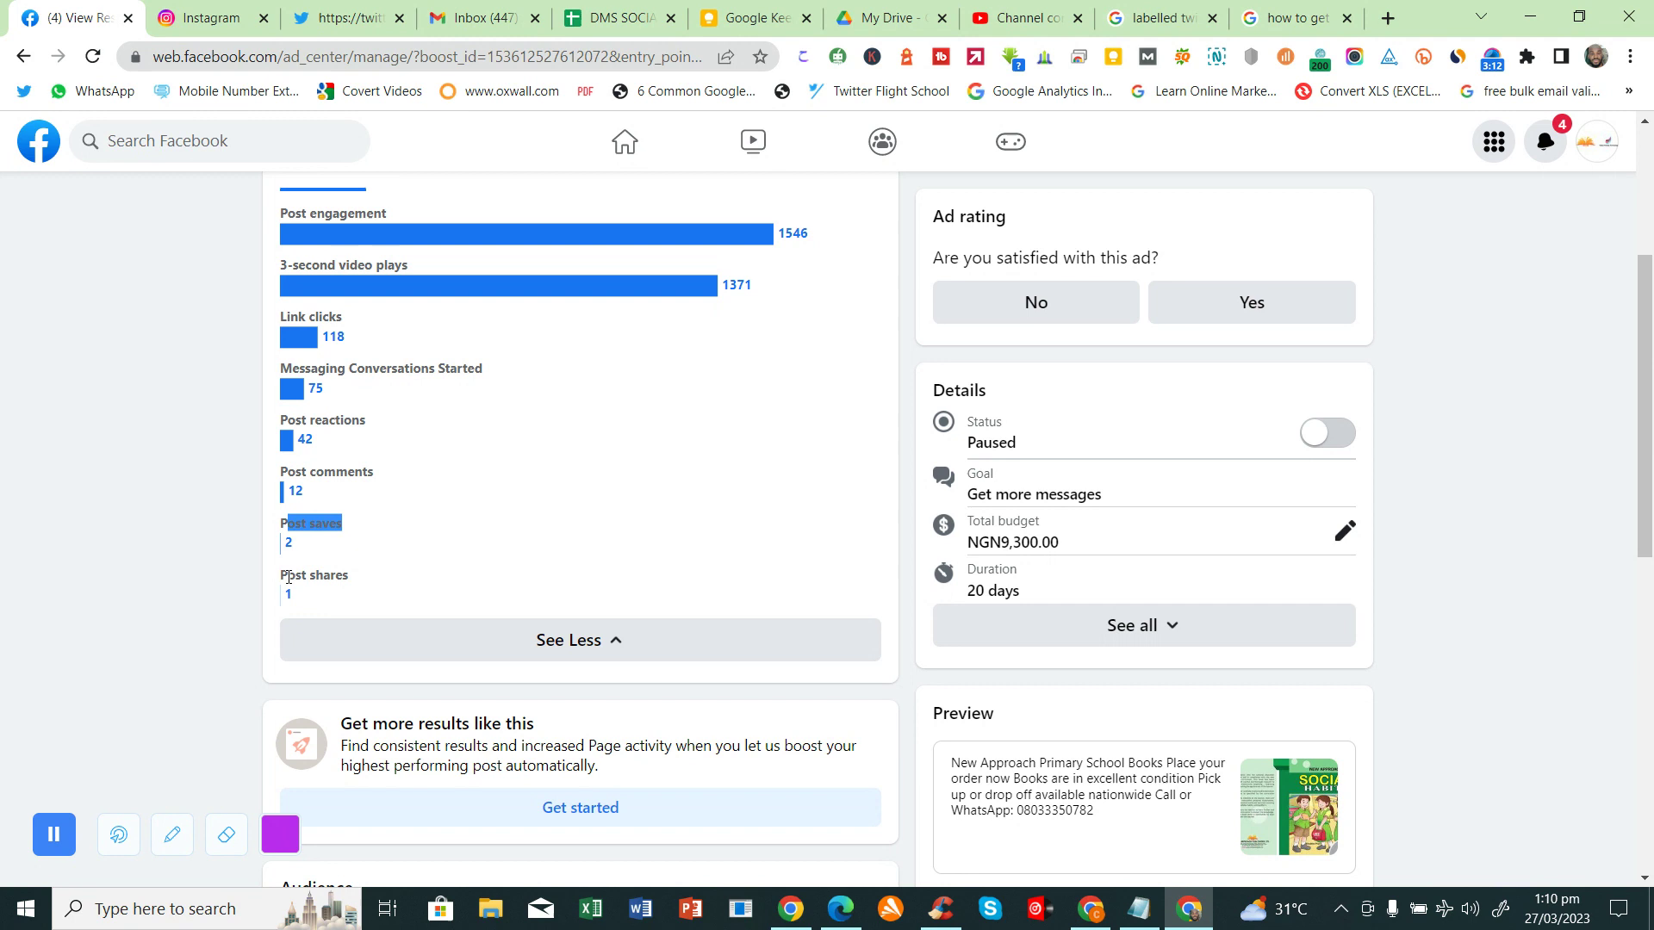
{"action": "left_click_drag", "start_coordinate": [289, 576], "coordinate": [353, 583]}
{"action": "scroll", "coordinate": [402, 574], "scroll_direction": "down", "scroll_amount": 3}
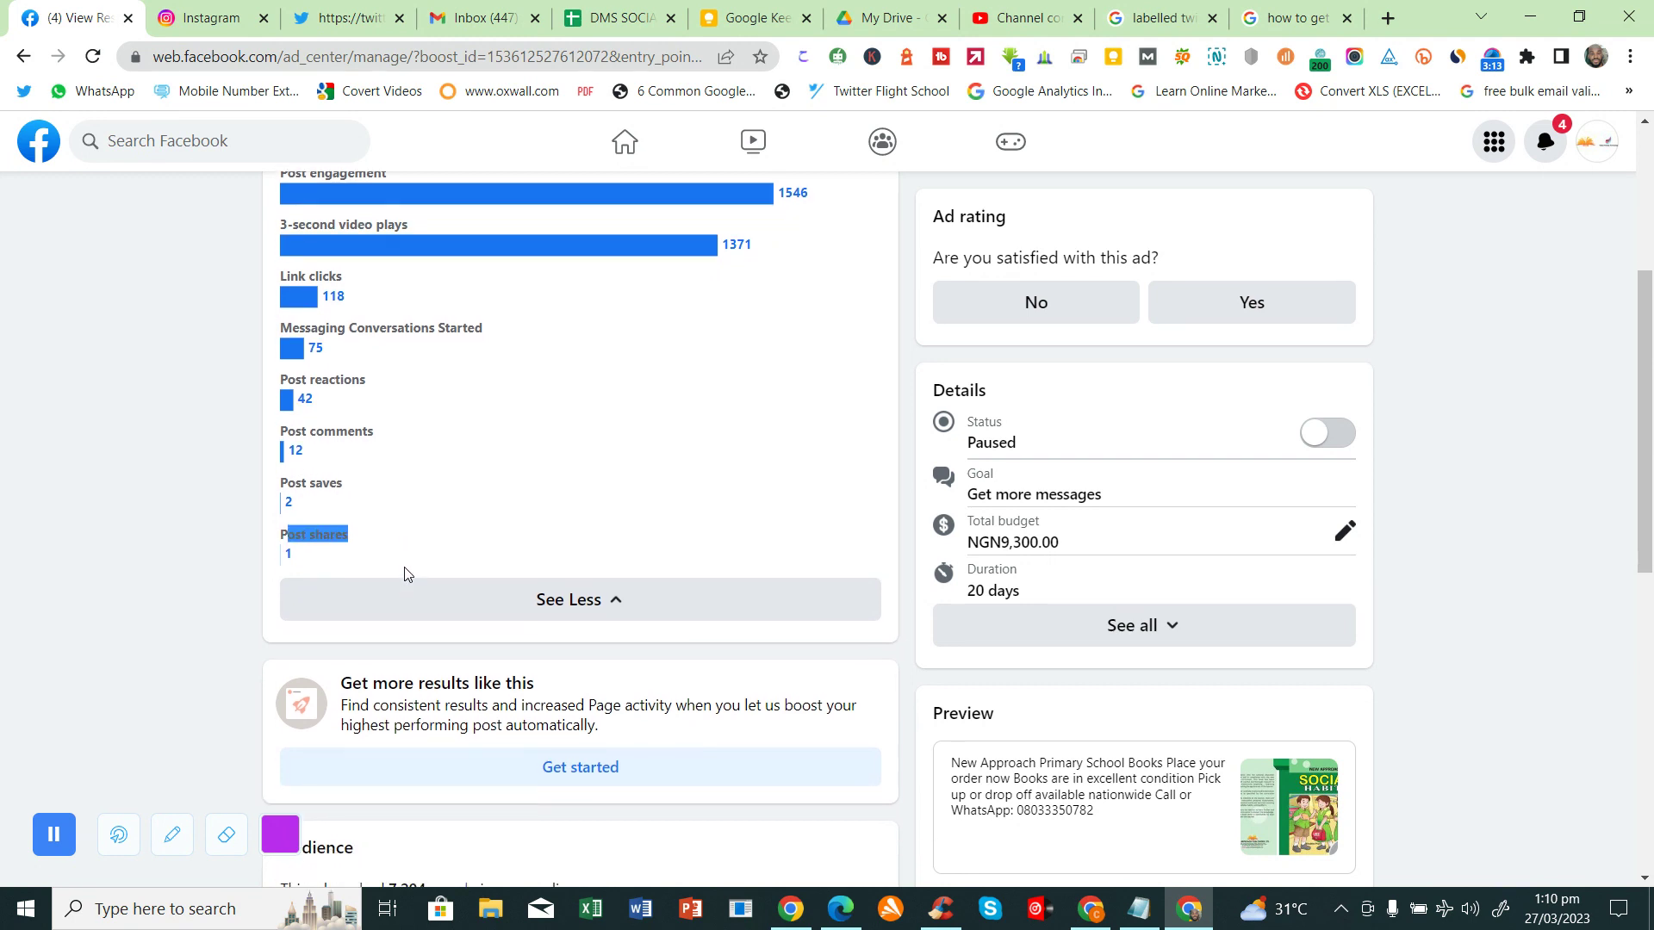
{"action": "scroll", "coordinate": [407, 575], "scroll_direction": "down", "scroll_amount": 5}
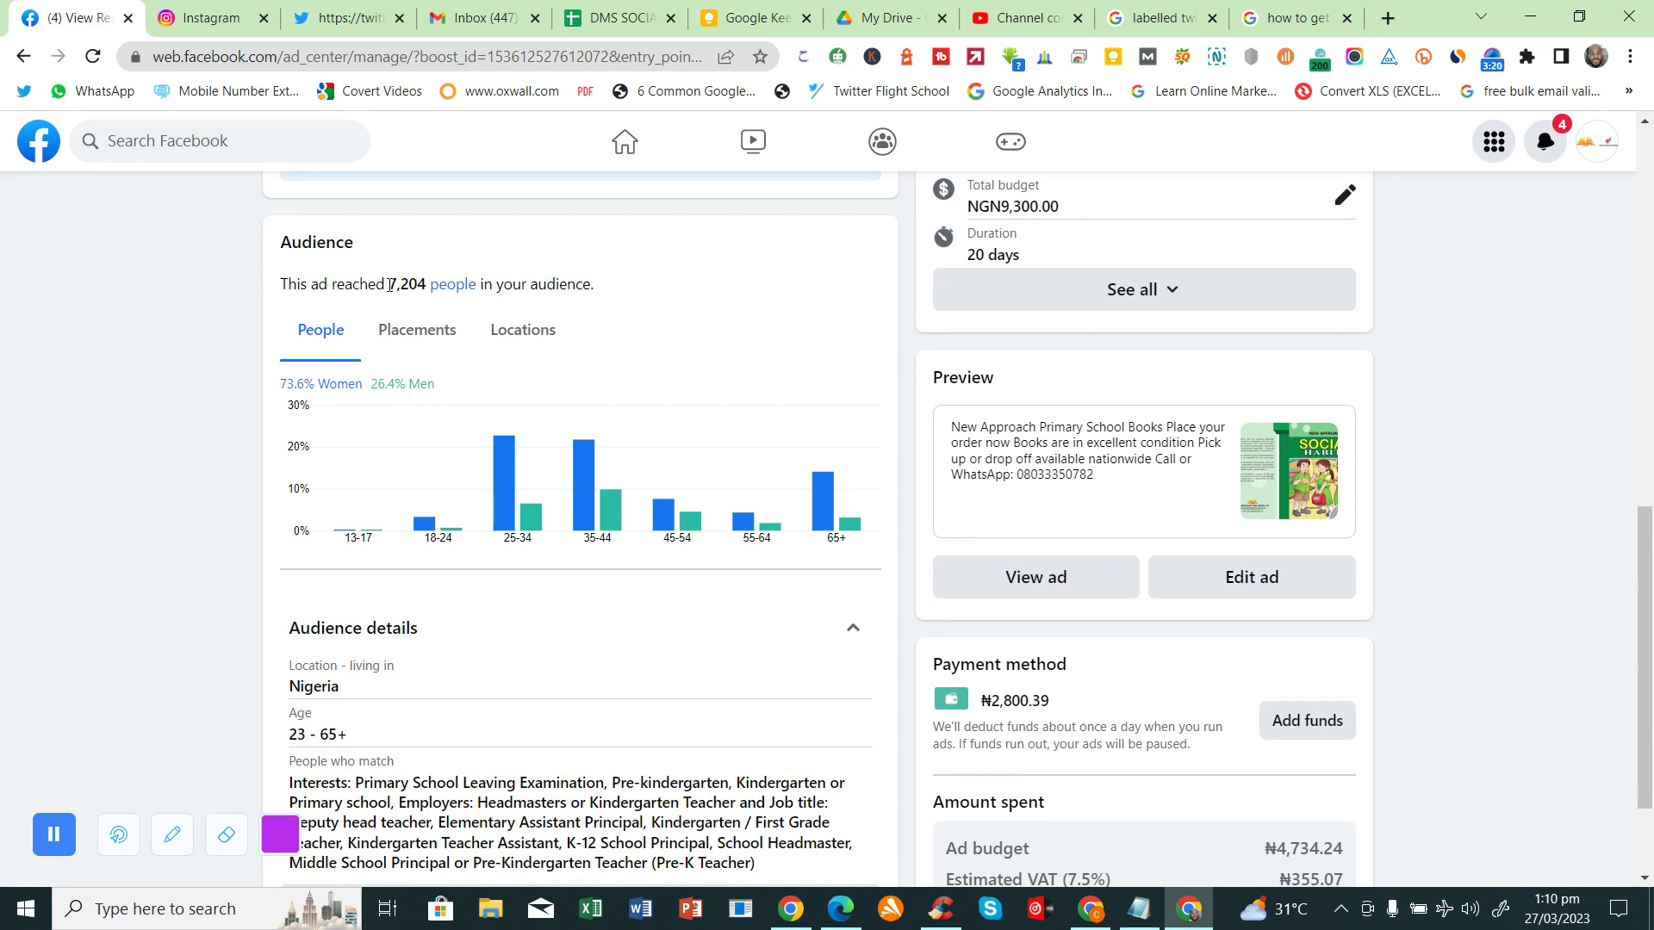
Highlight the 7,204 people reached, view the full Placements breakdown, then switch to Locations.
{"action": "left_click_drag", "start_coordinate": [391, 285], "coordinate": [594, 285]}
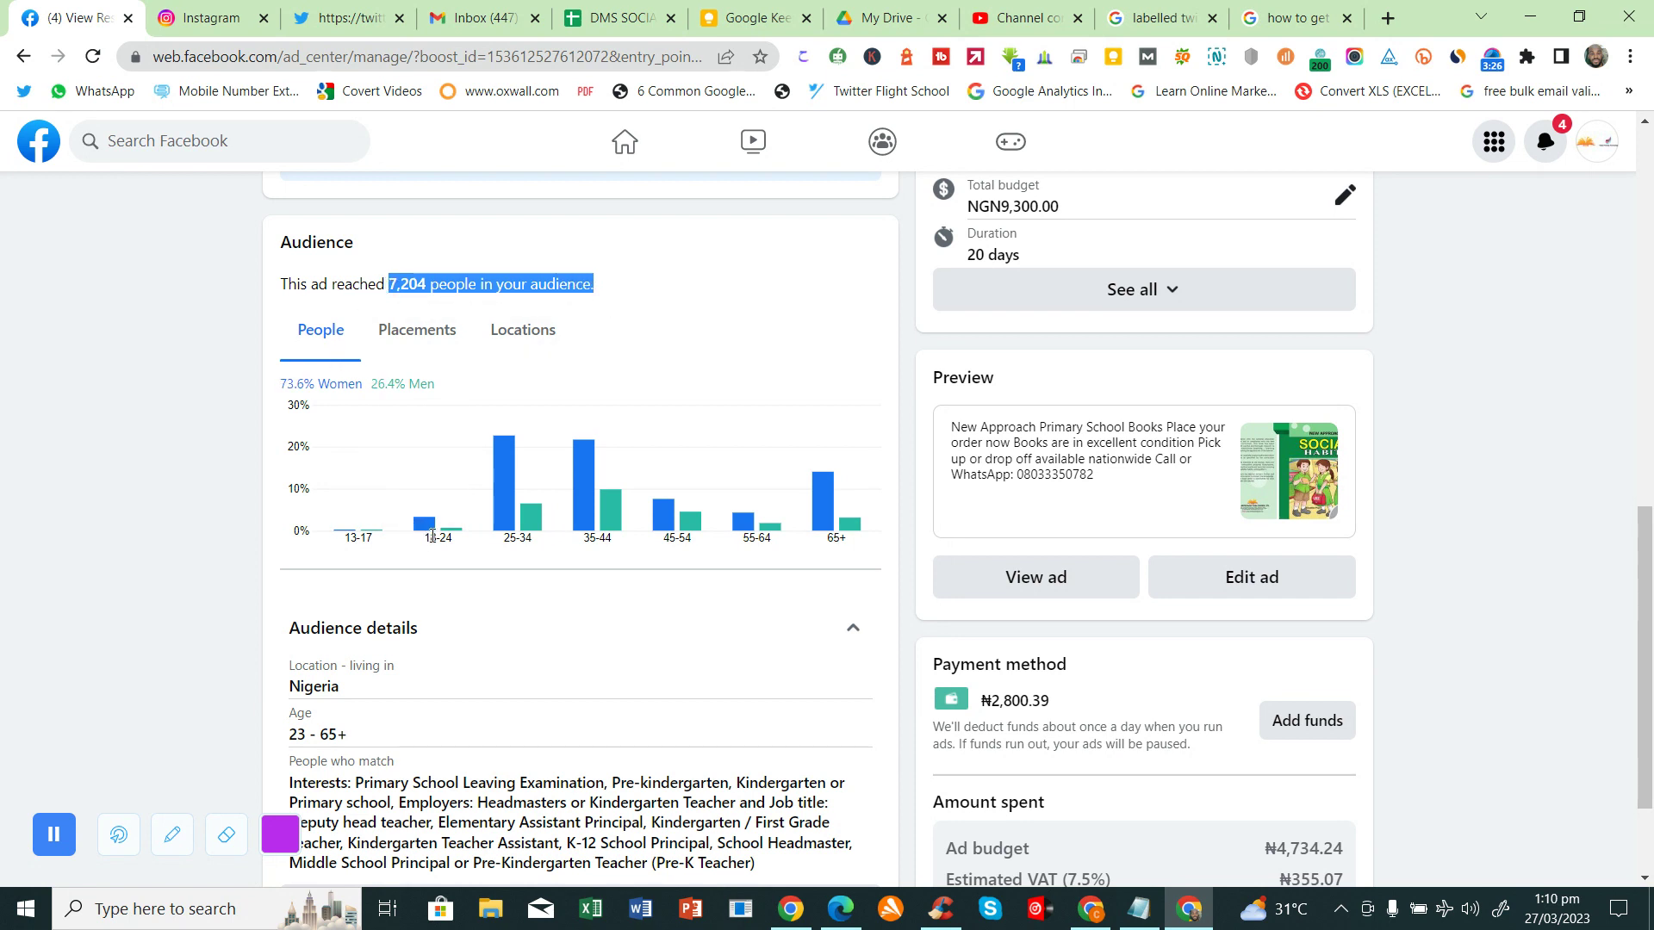
{"action": "left_click", "coordinate": [436, 345]}
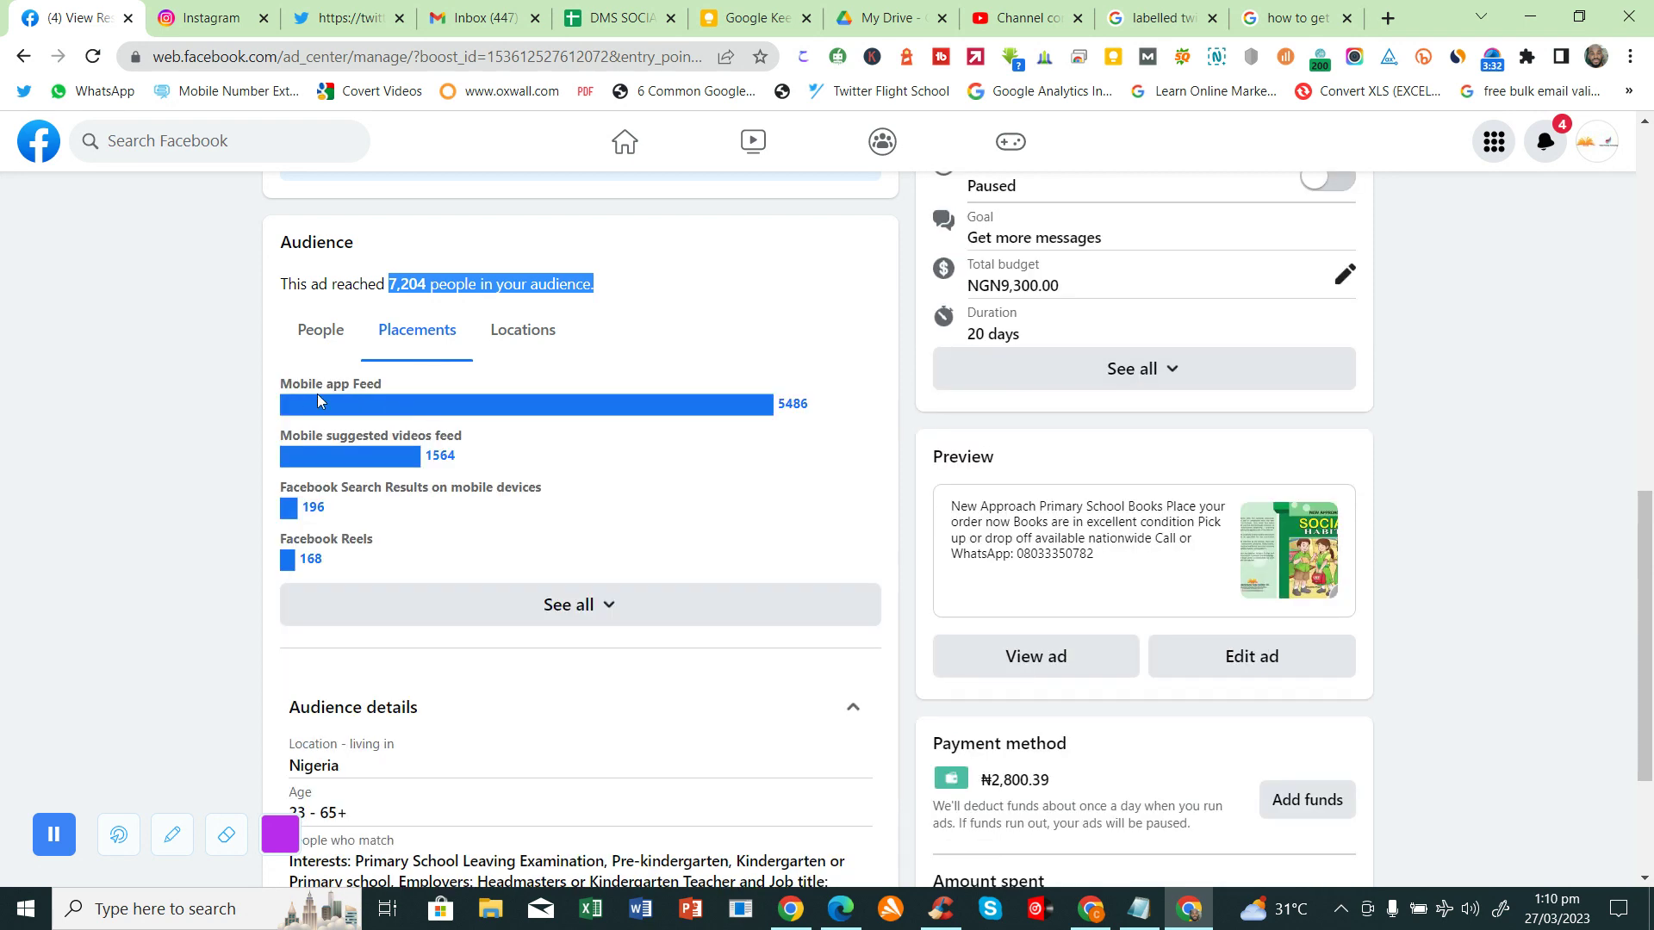
{"action": "left_click", "coordinate": [561, 605]}
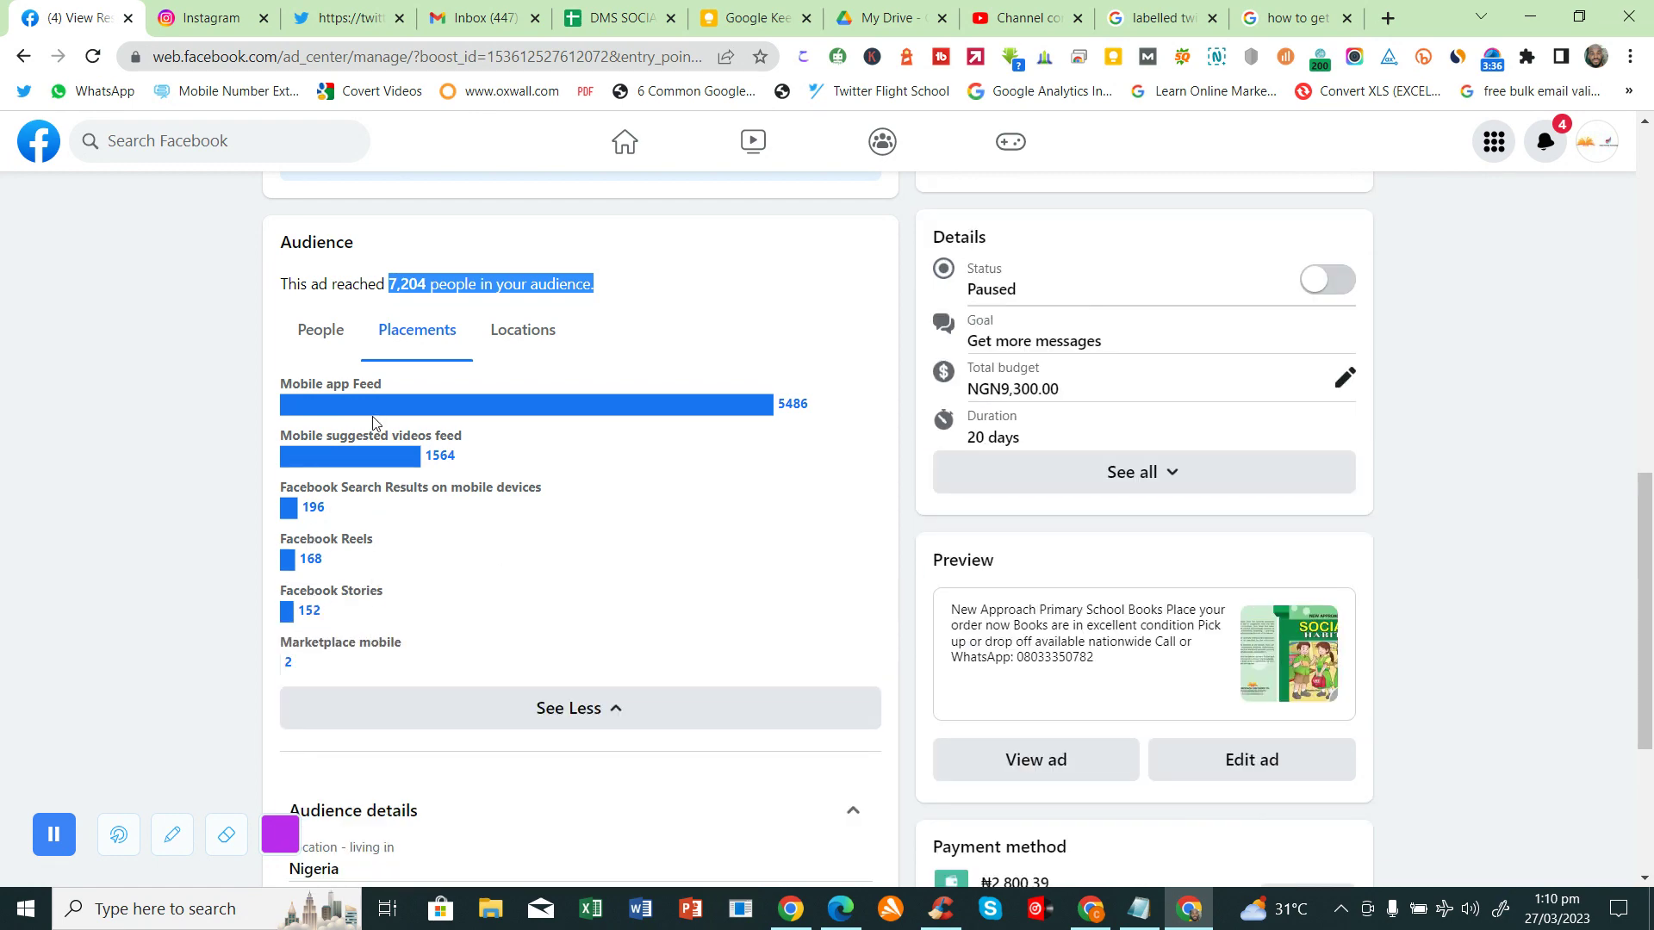
{"action": "left_click", "coordinate": [533, 337]}
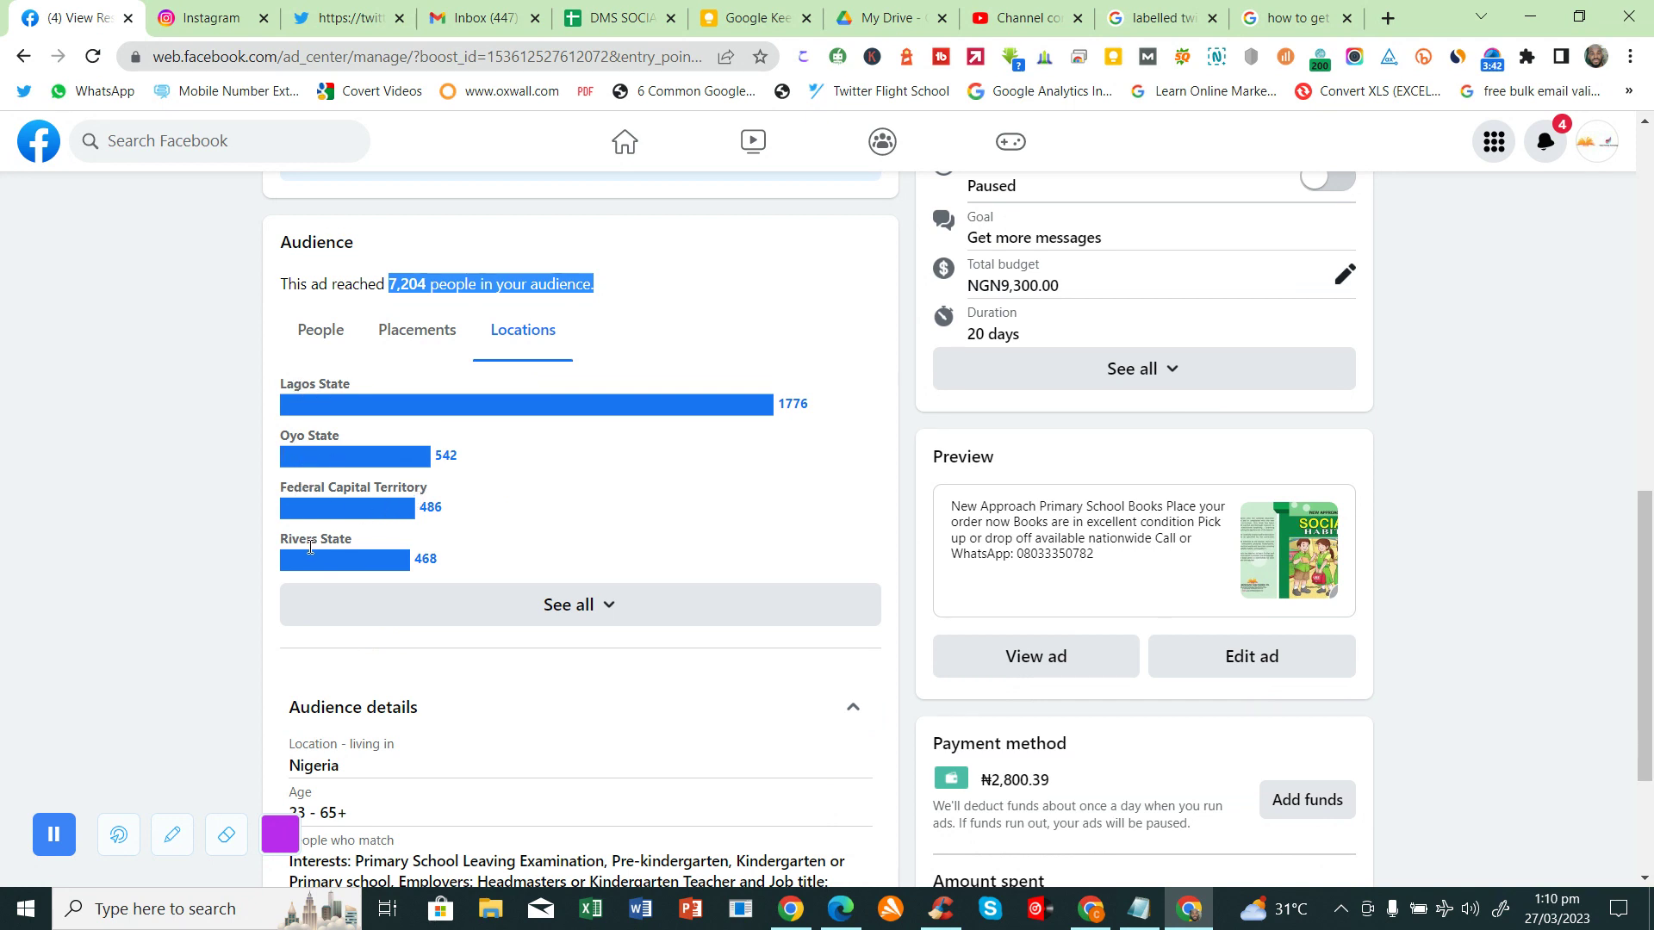
Expand the full list of states, then scroll down to Audience details, Payment method and Amount spent.
{"action": "left_click", "coordinate": [565, 608]}
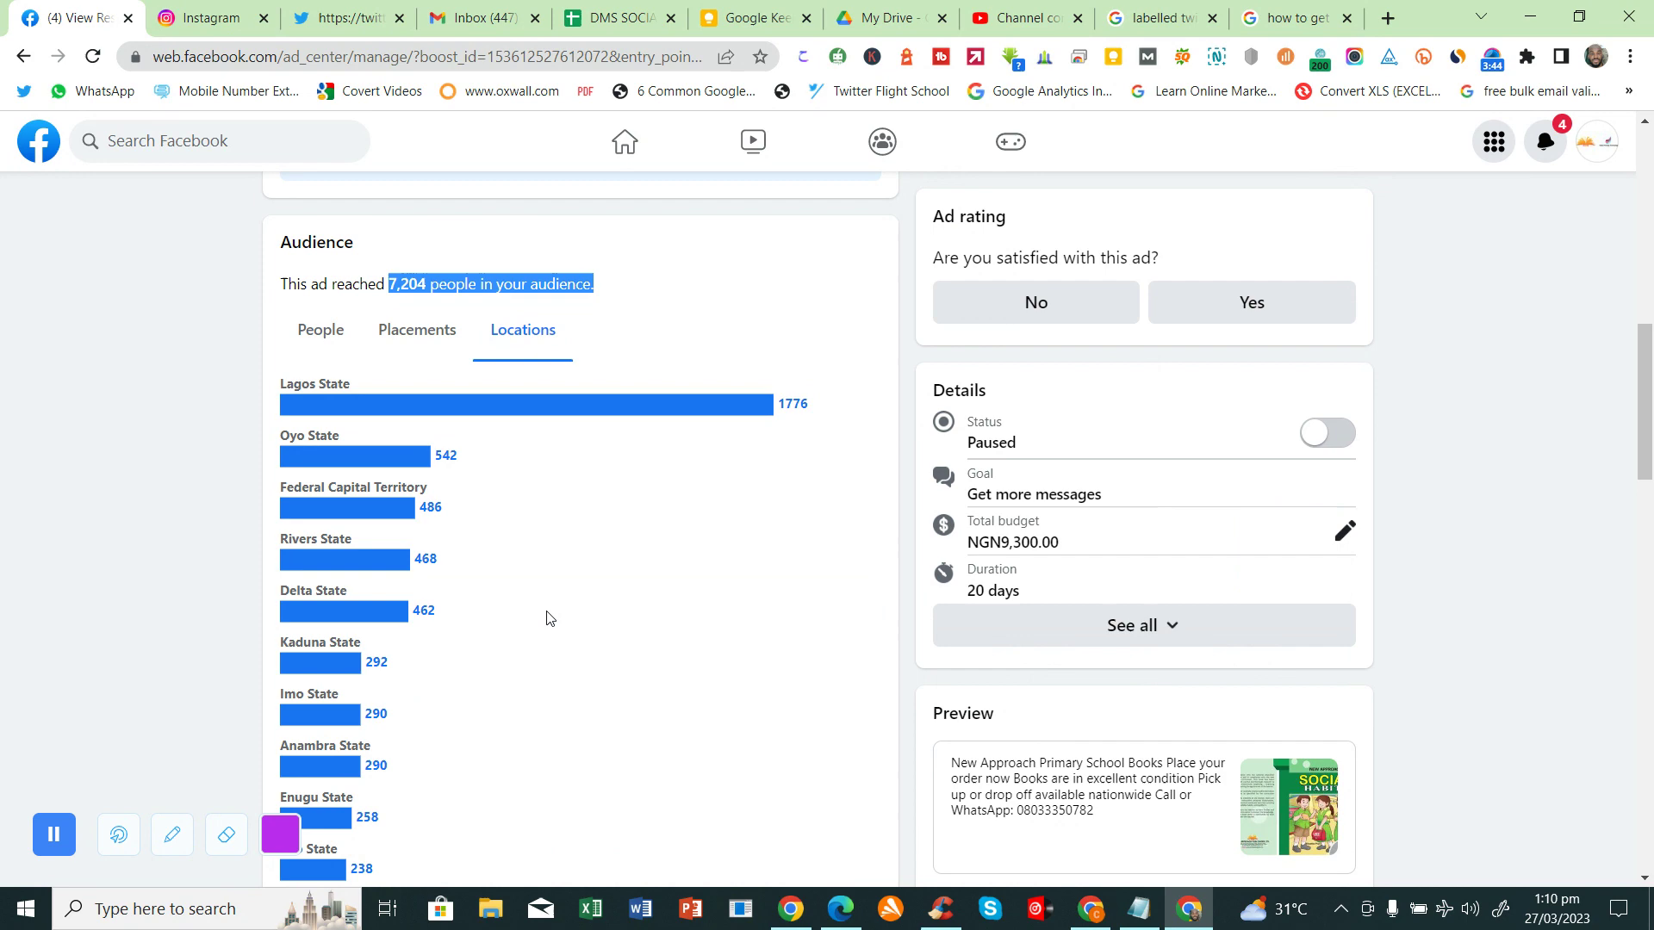
{"action": "scroll", "coordinate": [546, 617], "scroll_direction": "down", "scroll_amount": 2}
{"action": "scroll", "coordinate": [546, 617], "scroll_direction": "down", "scroll_amount": 8}
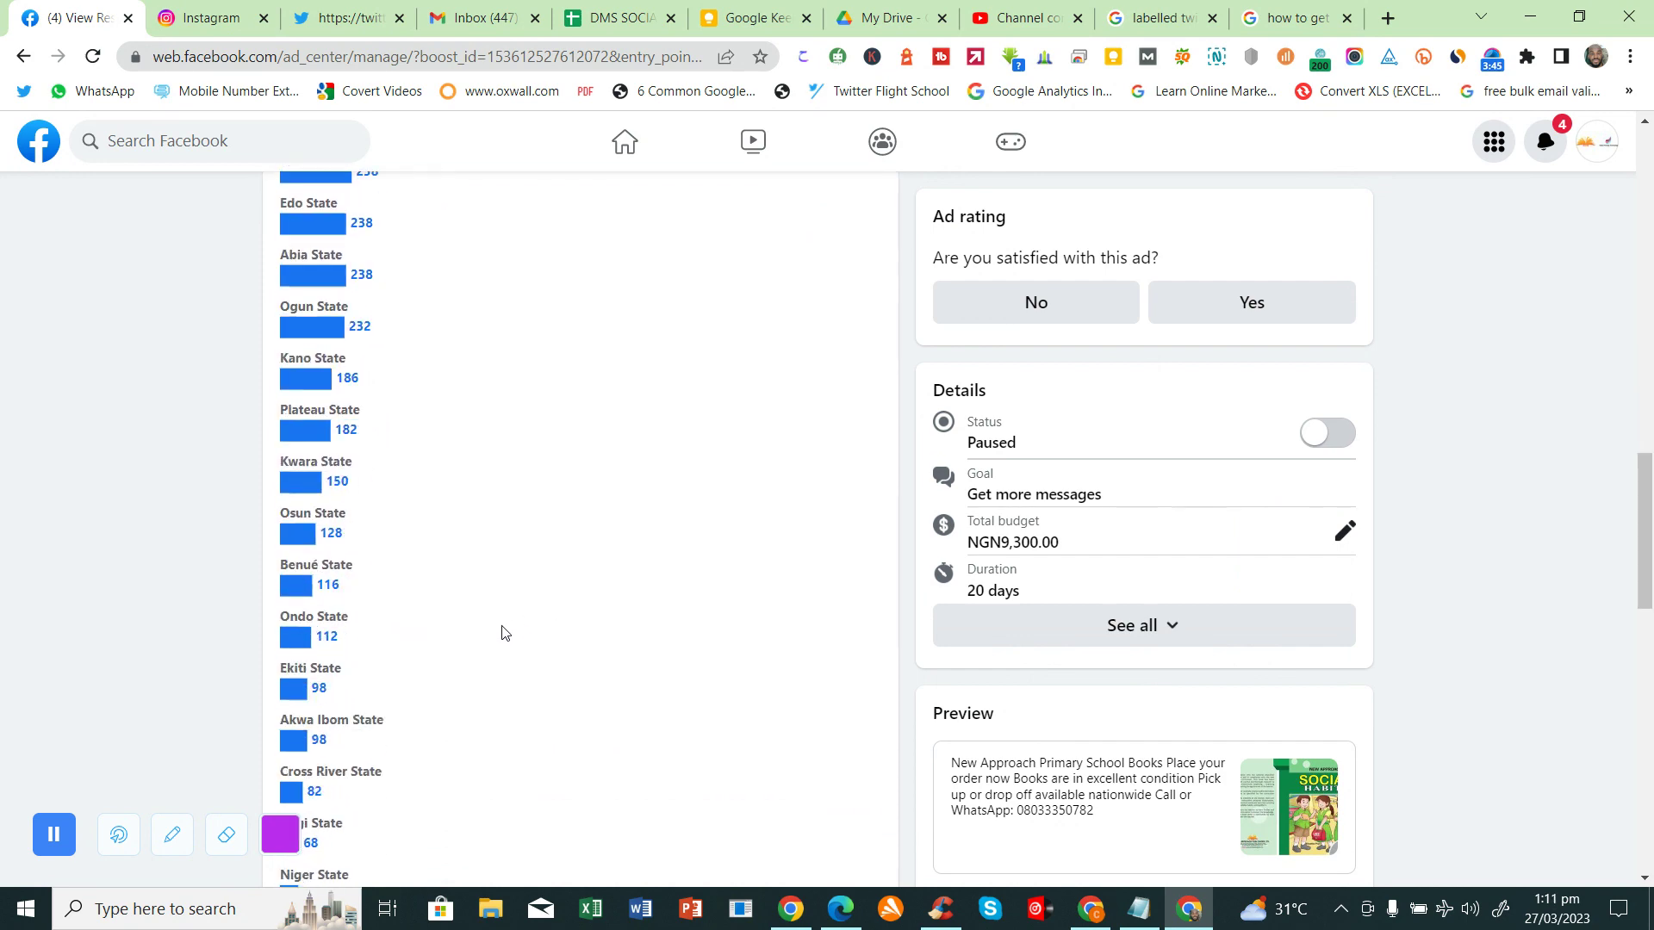
{"action": "scroll", "coordinate": [504, 634], "scroll_direction": "down", "scroll_amount": 10}
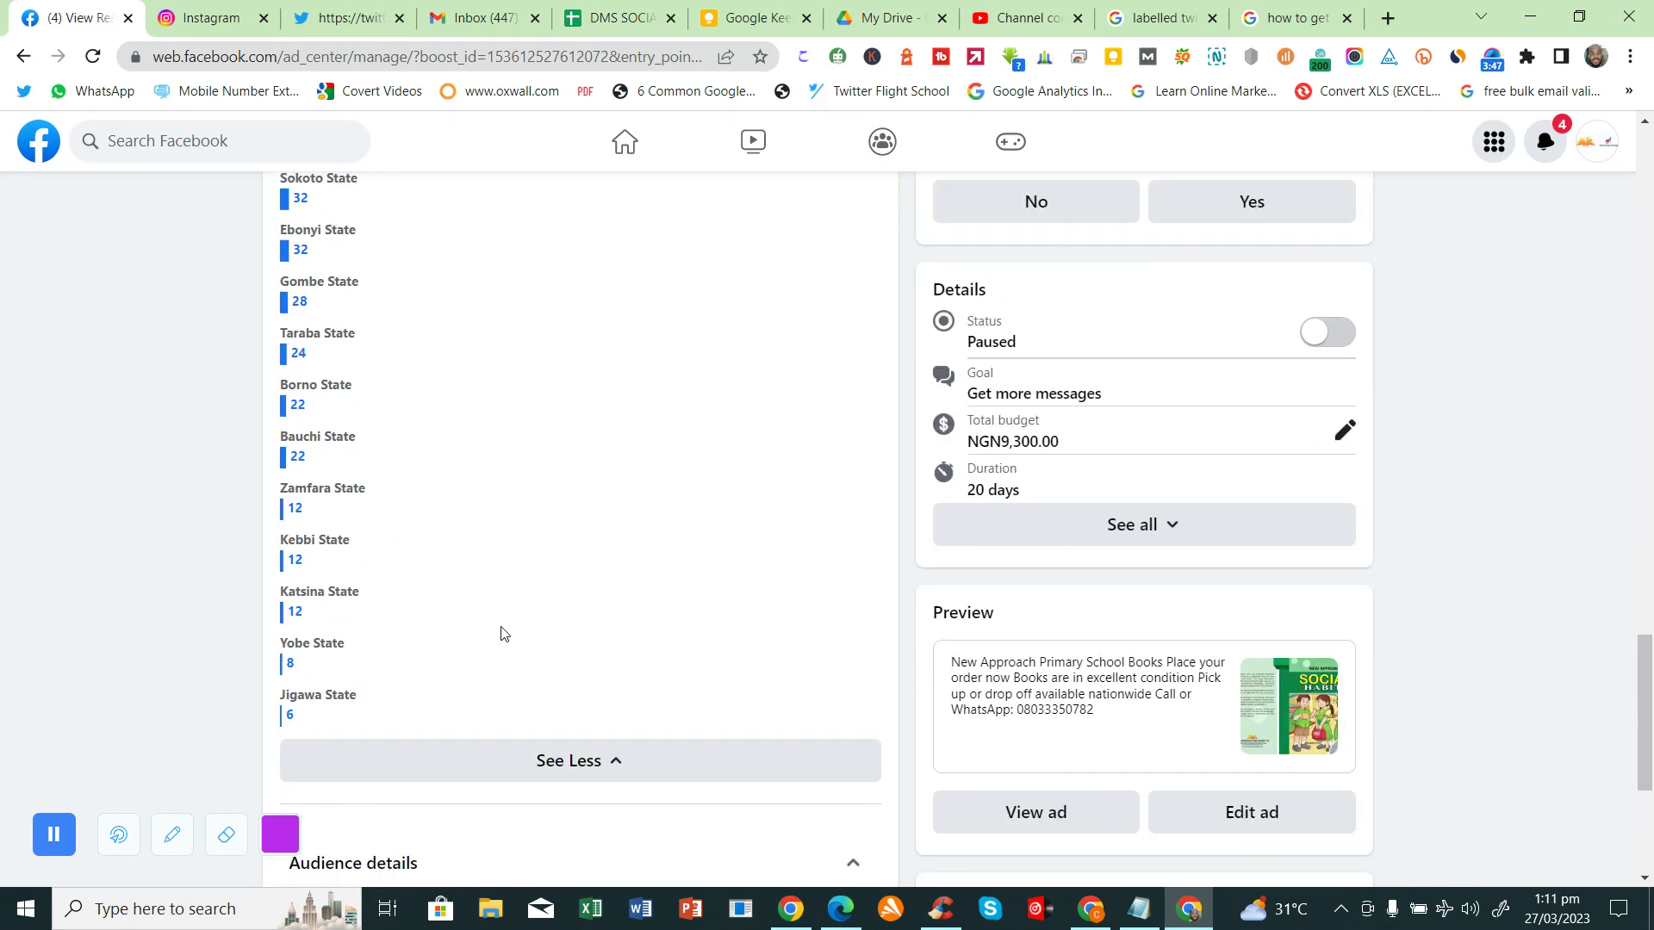
{"action": "scroll", "coordinate": [504, 634], "scroll_direction": "down", "scroll_amount": 2}
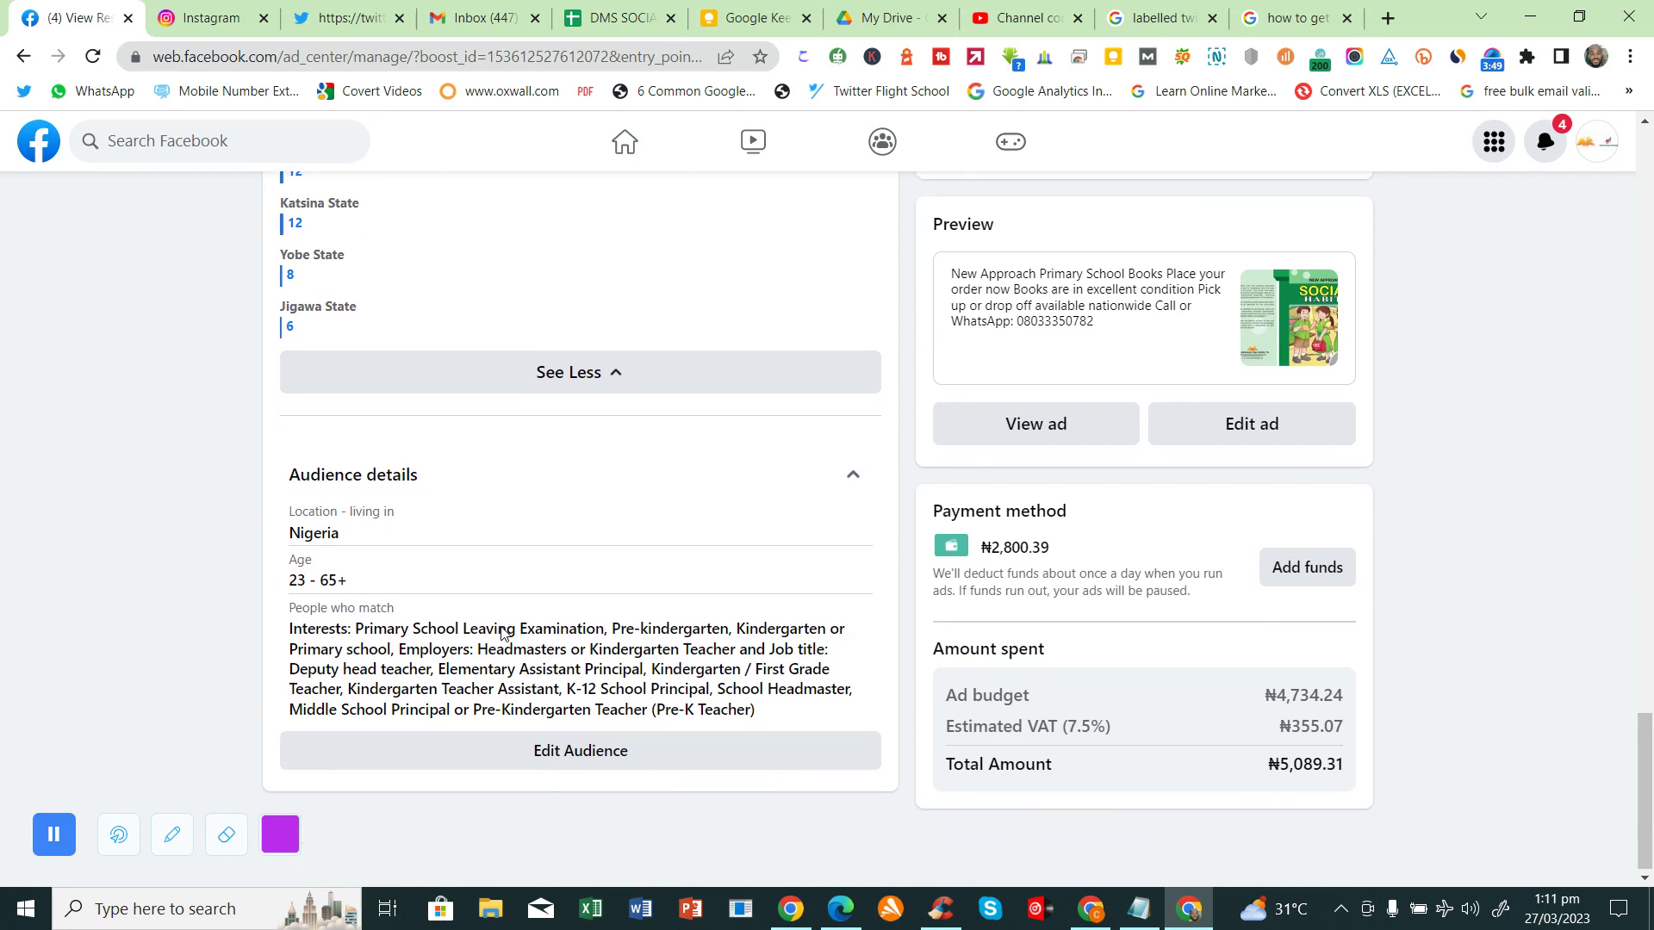
{"action": "scroll", "coordinate": [503, 630], "scroll_direction": "up", "scroll_amount": 2}
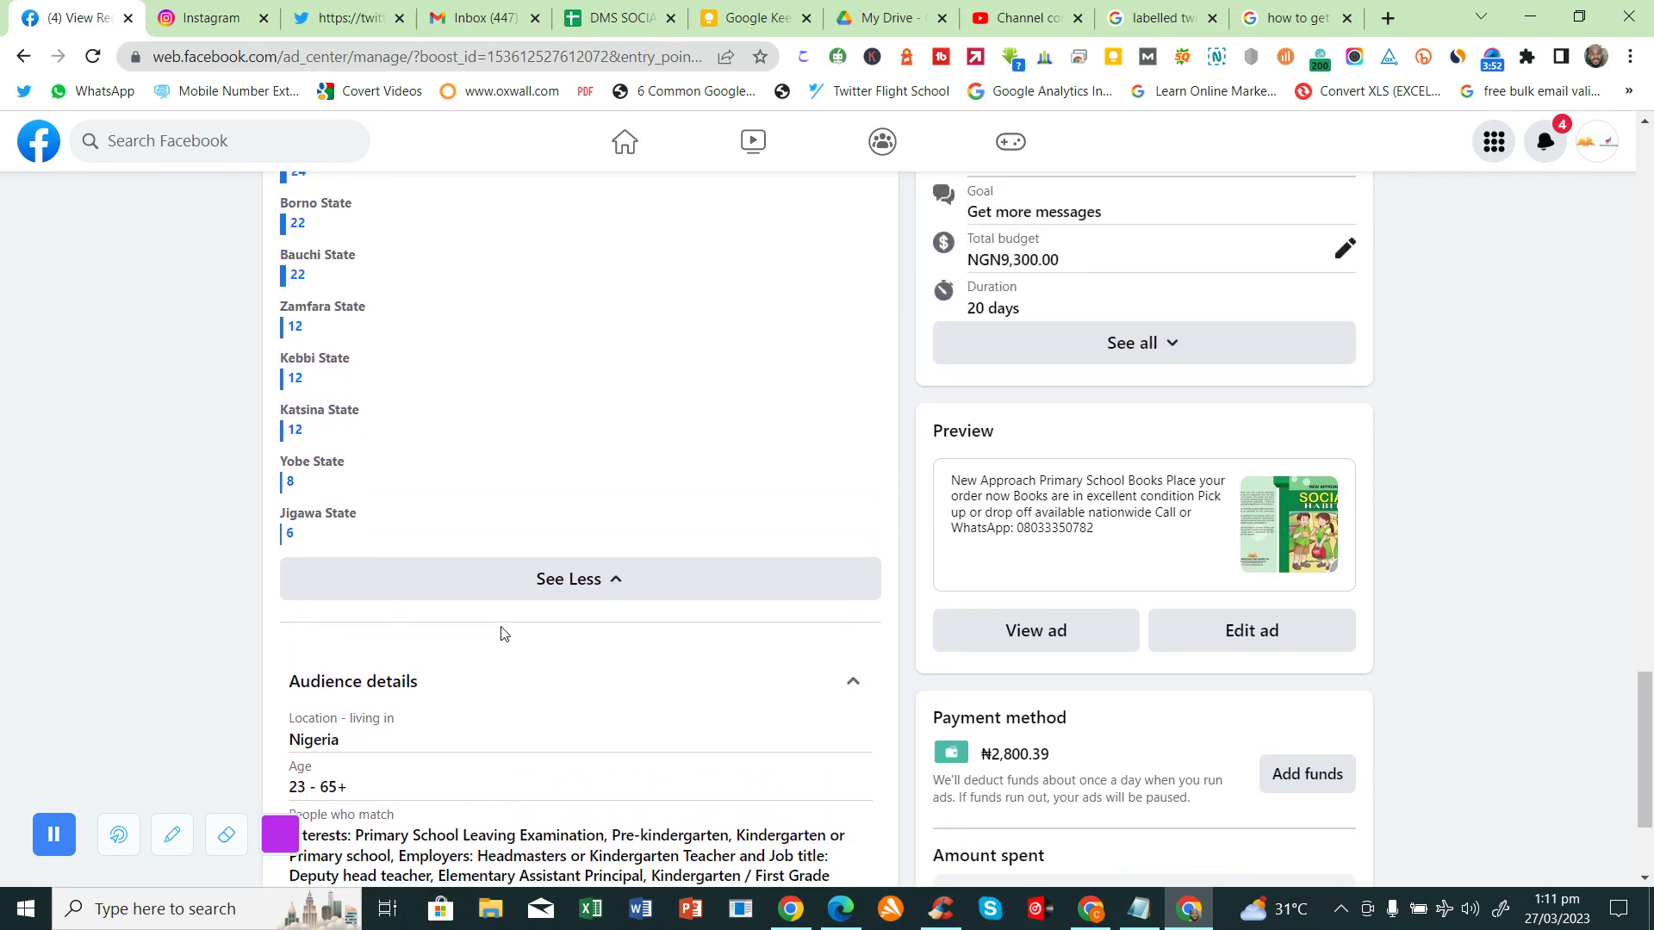
{"action": "scroll", "coordinate": [504, 634], "scroll_direction": "down", "scroll_amount": 2}
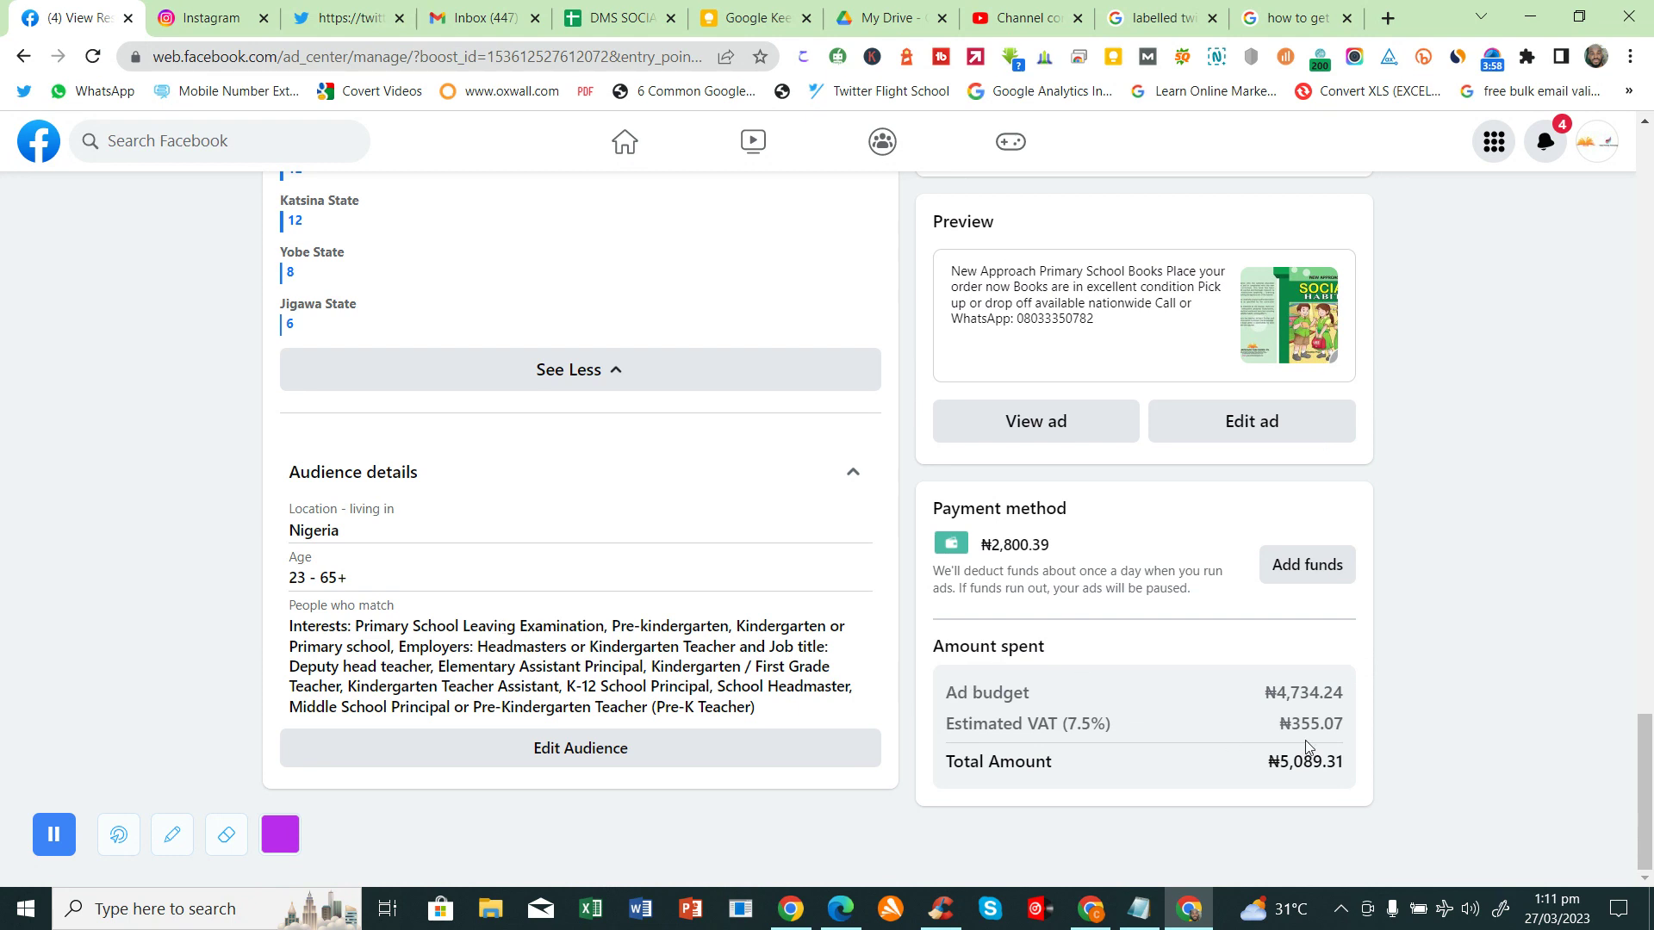
Highlight the ₦4,734.24 ad budget, total amount spent and ₦2,800.39 balance, then return to Details.
{"action": "double_click", "coordinate": [1270, 691]}
{"action": "left_click_drag", "start_coordinate": [1344, 698], "coordinate": [1343, 698]}
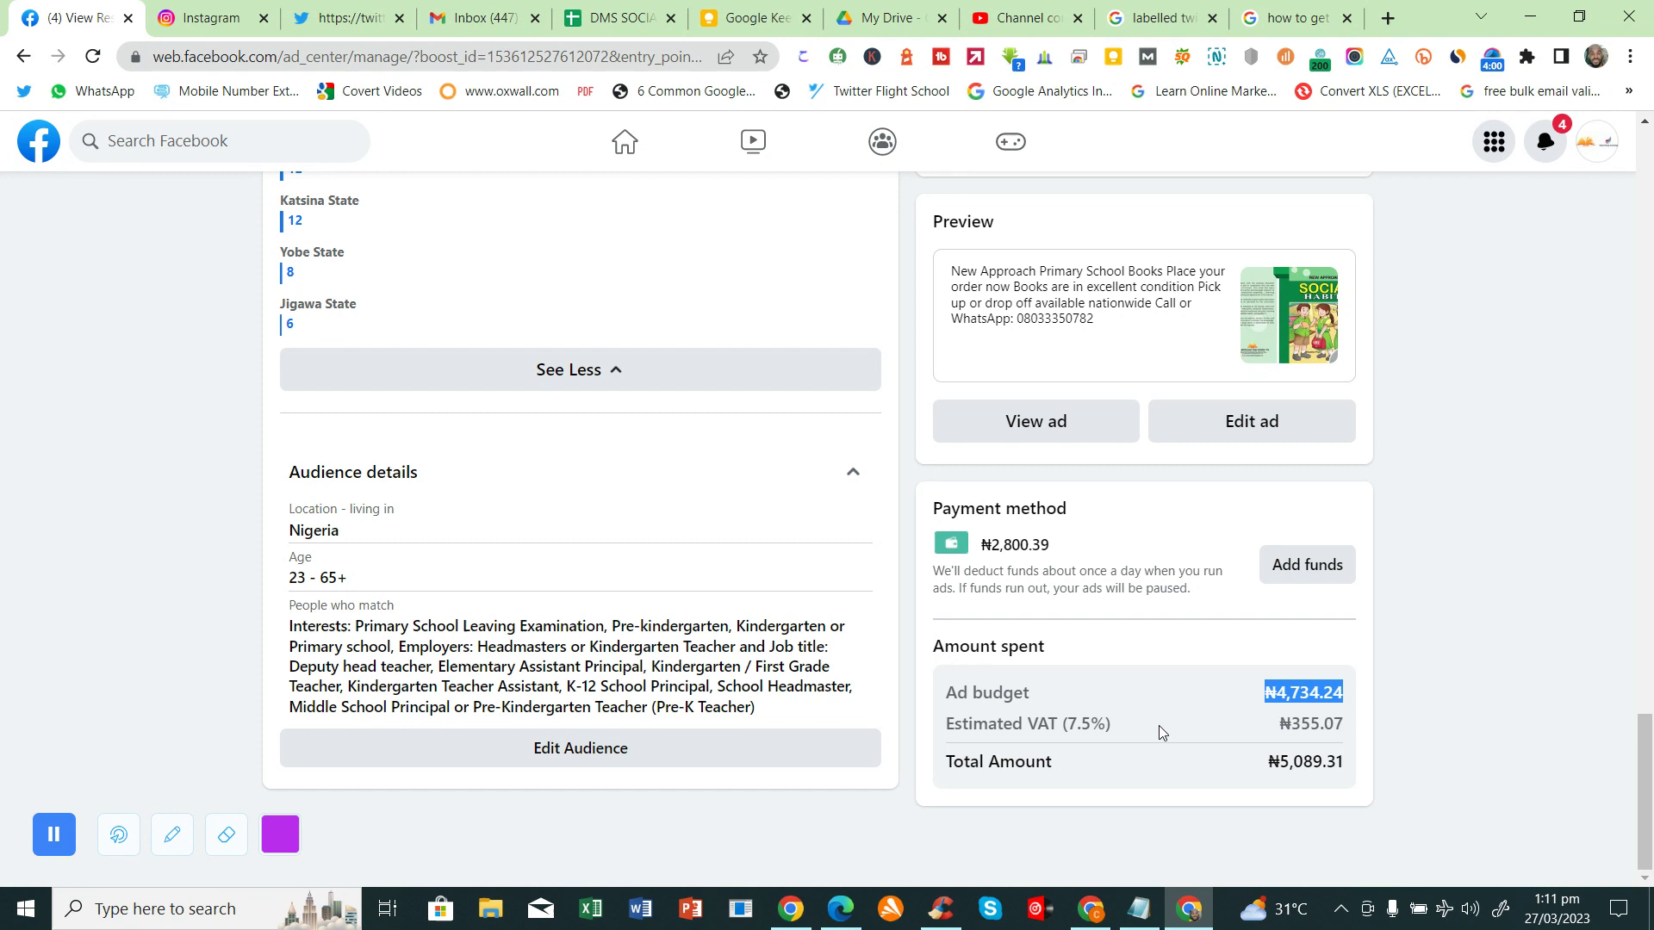
{"action": "left_click", "coordinate": [1065, 723]}
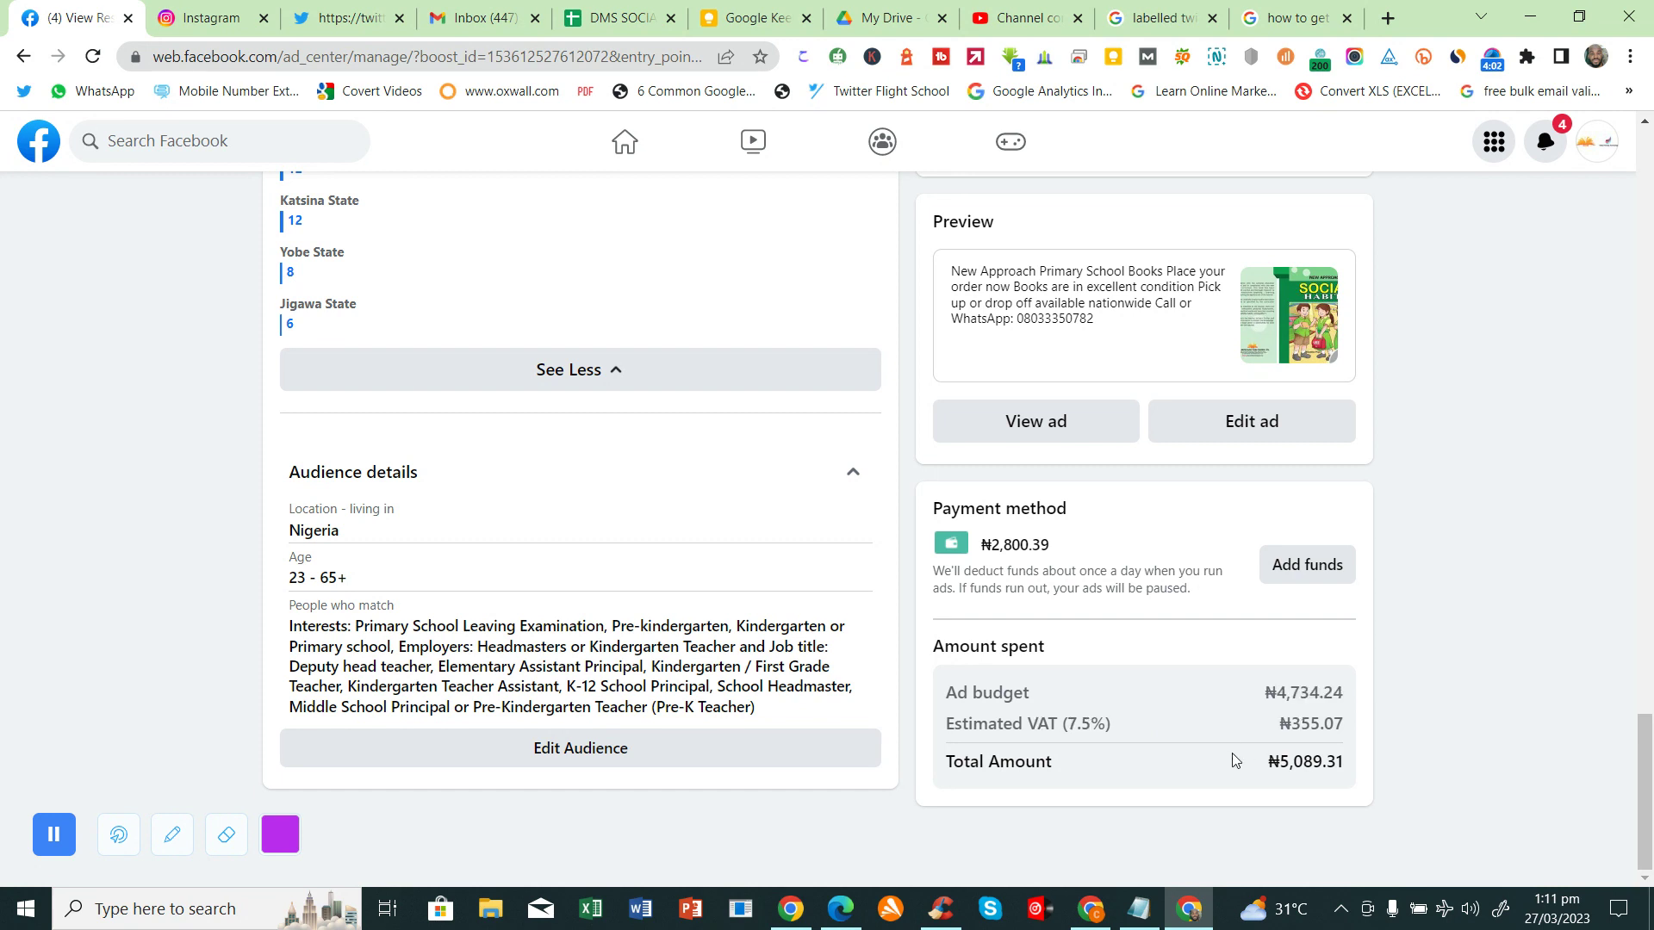
{"action": "left_click_drag", "start_coordinate": [1248, 772], "coordinate": [1347, 776]}
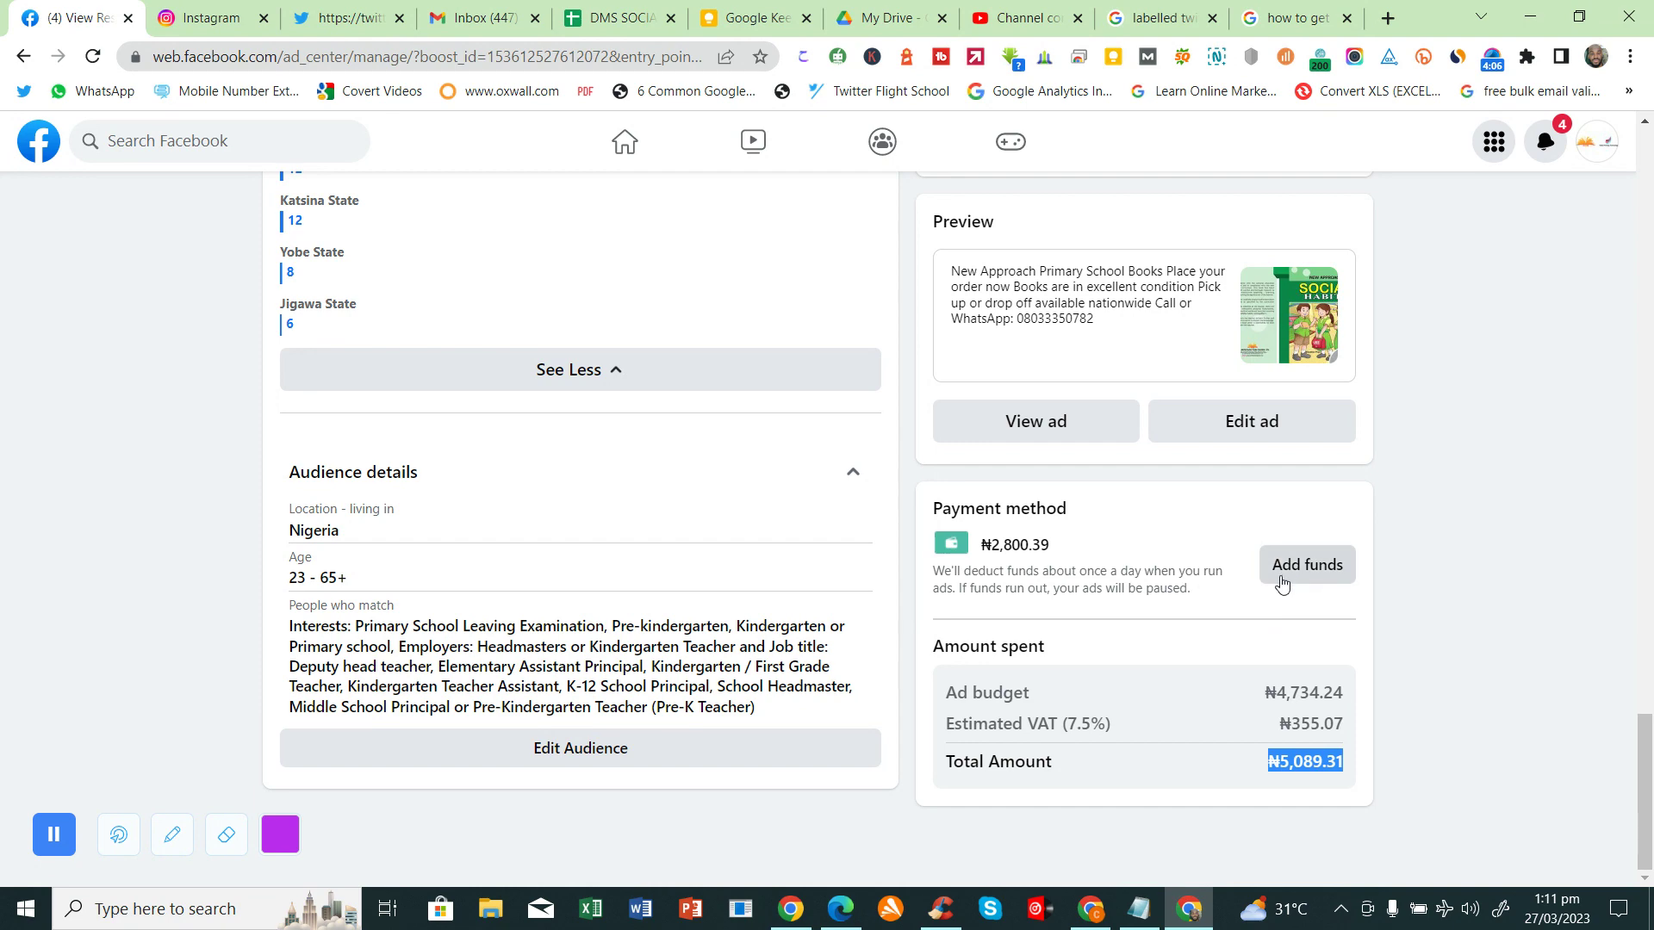
{"action": "left_click_drag", "start_coordinate": [1058, 552], "coordinate": [987, 548]}
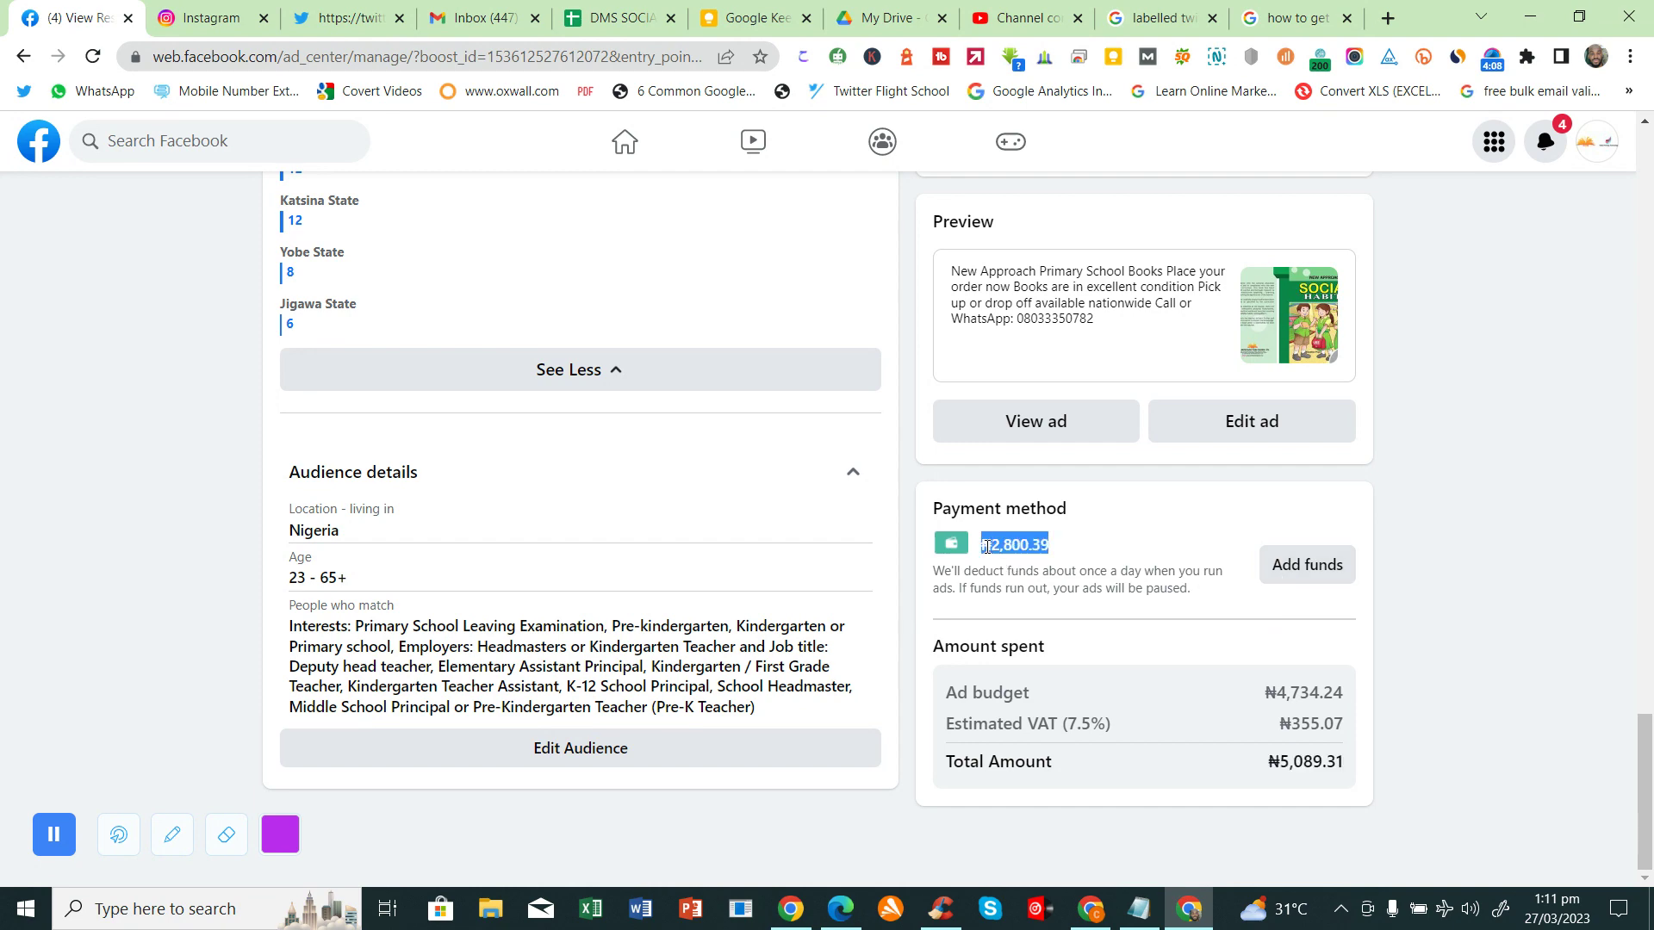
{"action": "scroll", "coordinate": [1034, 454], "scroll_direction": "up", "scroll_amount": 6}
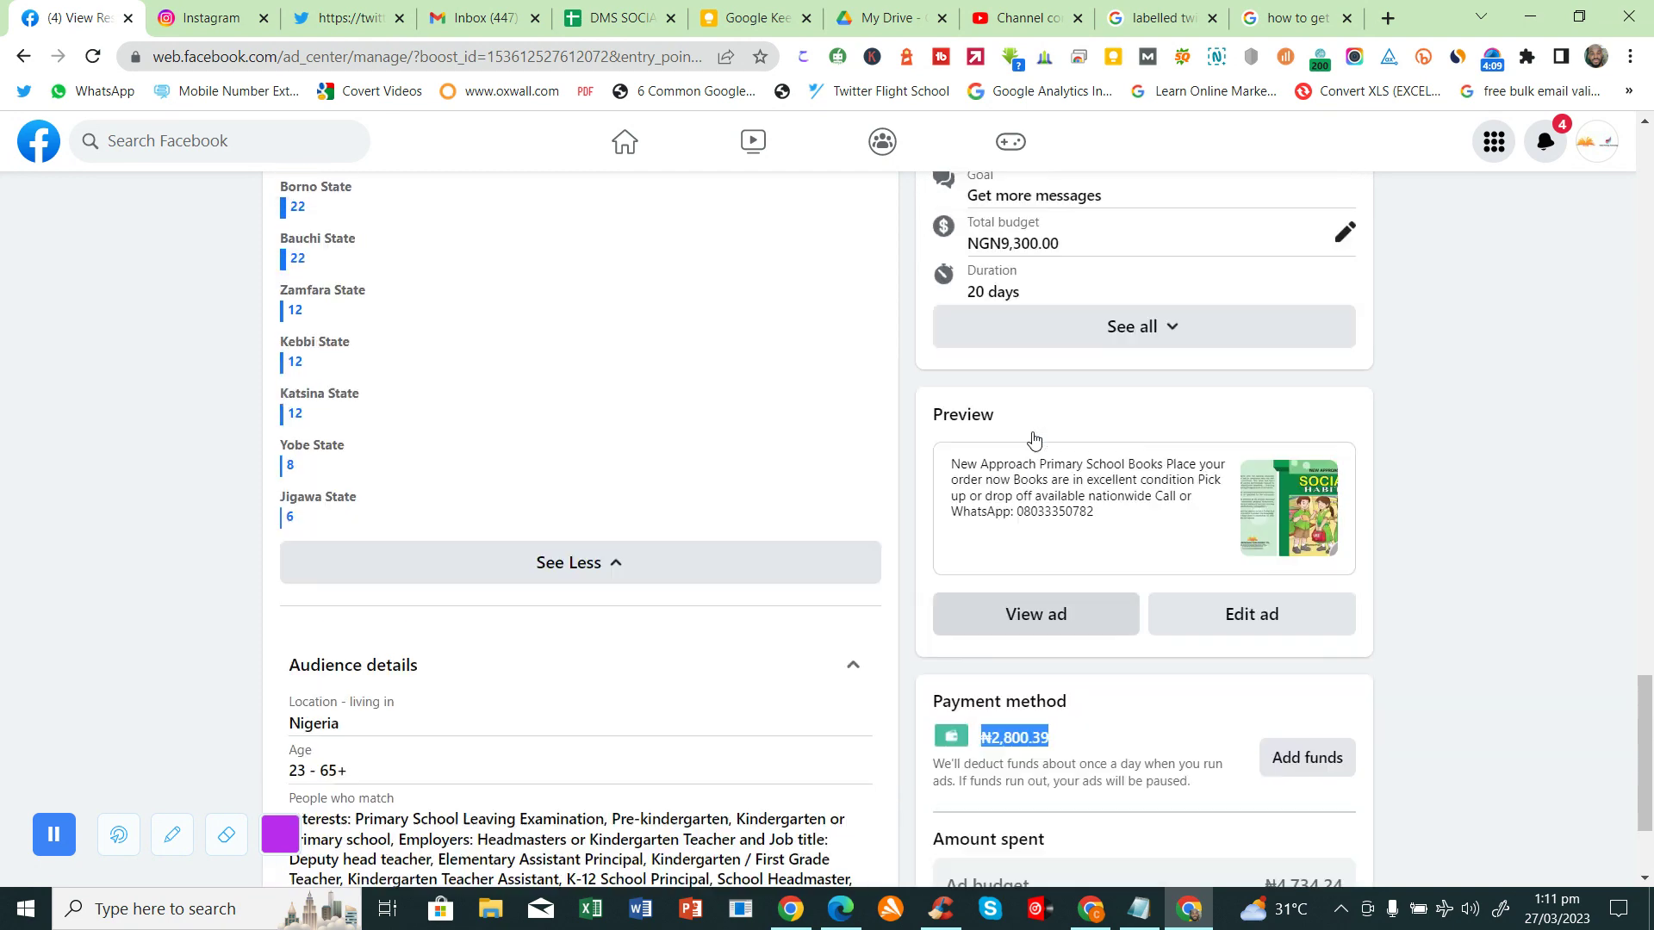
{"action": "scroll", "coordinate": [1035, 441], "scroll_direction": "up", "scroll_amount": 2}
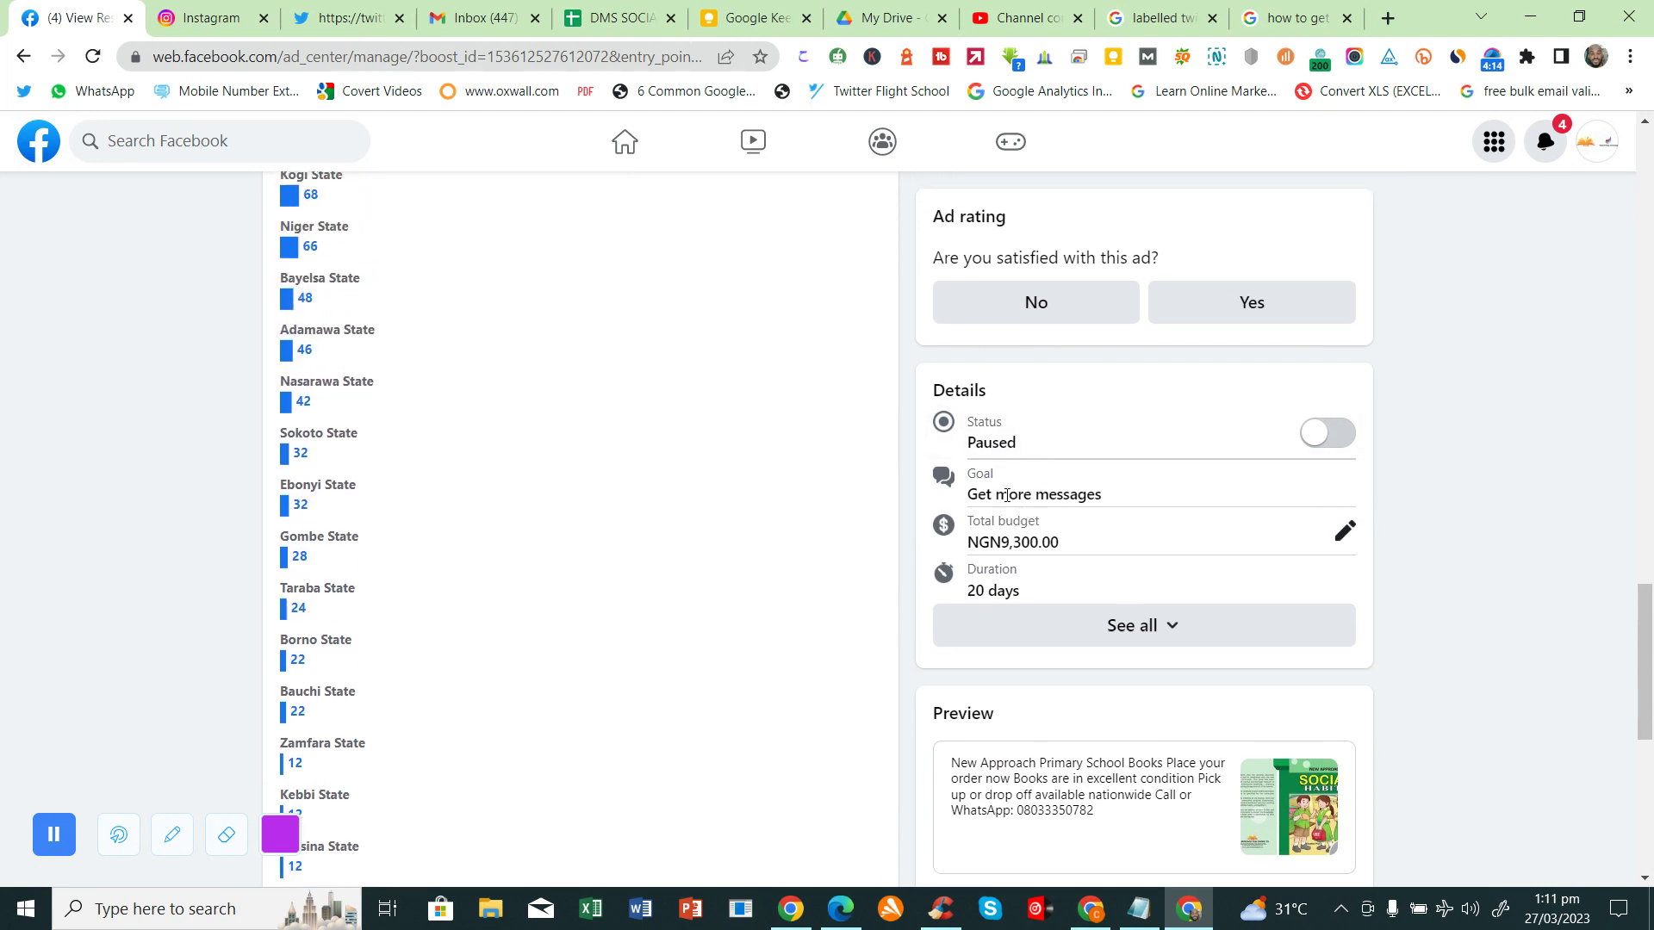
Expand all Details fields, highlight the 20-day duration, then scroll down to the balance and spend.
{"action": "left_click", "coordinate": [1155, 627]}
{"action": "scroll", "coordinate": [1151, 628], "scroll_direction": "down", "scroll_amount": 1}
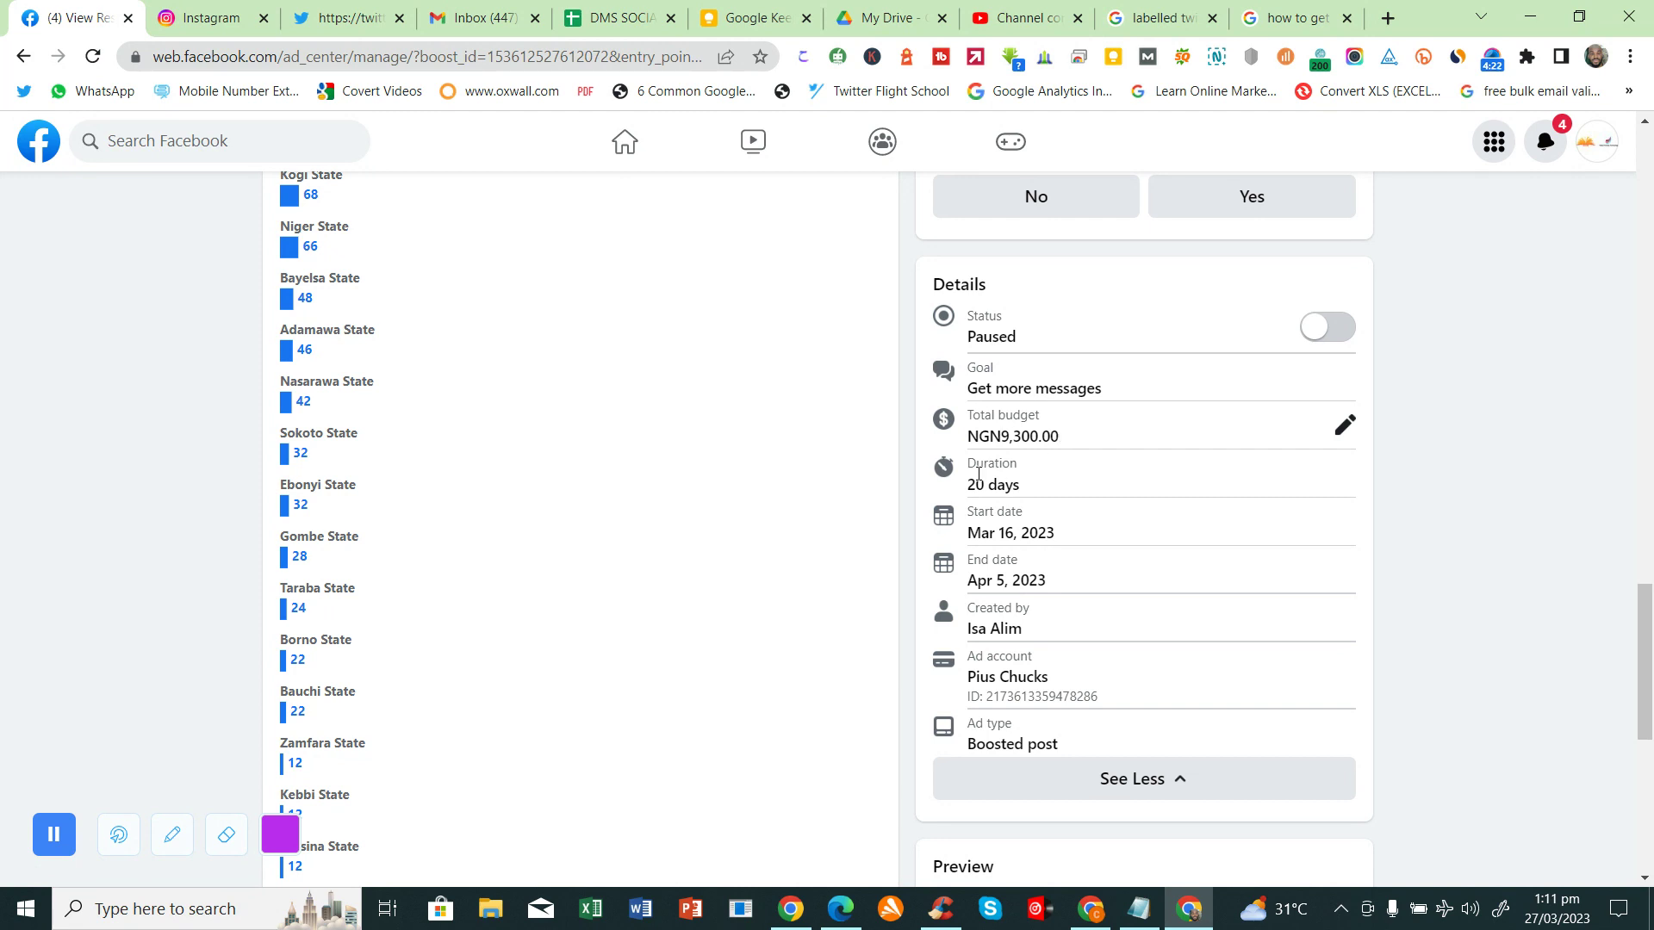
{"action": "left_click_drag", "start_coordinate": [972, 466], "coordinate": [971, 622]}
{"action": "scroll", "coordinate": [1019, 652], "scroll_direction": "down", "scroll_amount": 1}
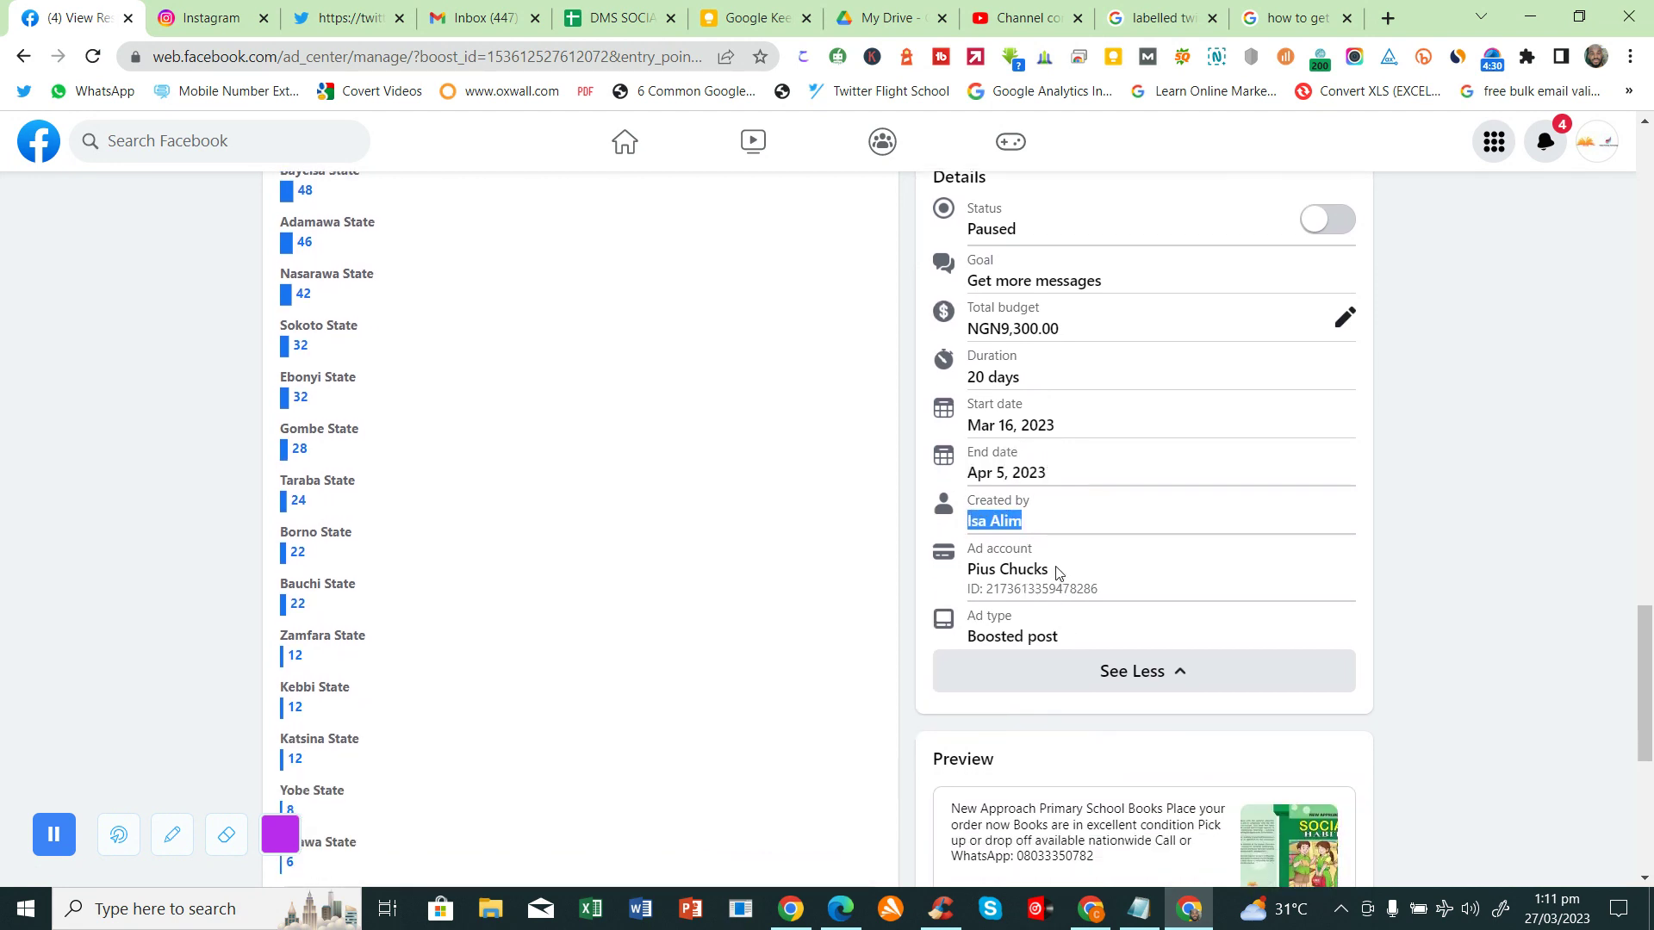
{"action": "left_click_drag", "start_coordinate": [1058, 573], "coordinate": [983, 566]}
{"action": "scroll", "coordinate": [1042, 577], "scroll_direction": "down", "scroll_amount": 5}
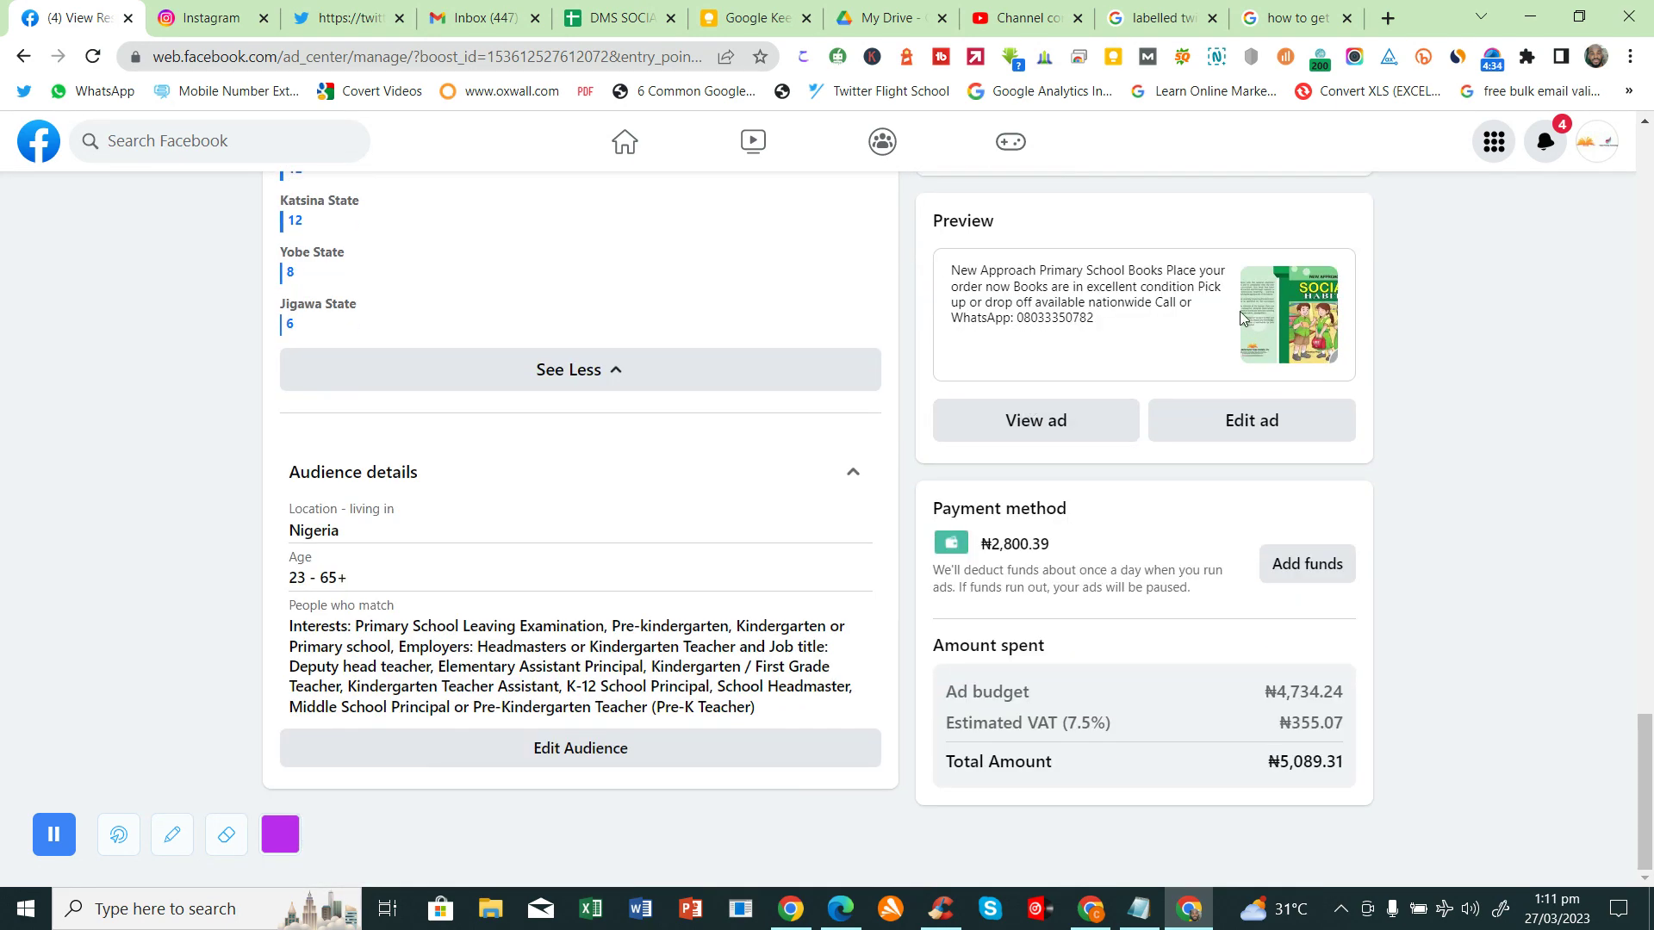
Preview the boosted Social Habits book post and scroll through its video, reactions and comments.
{"action": "left_click", "coordinate": [1060, 418]}
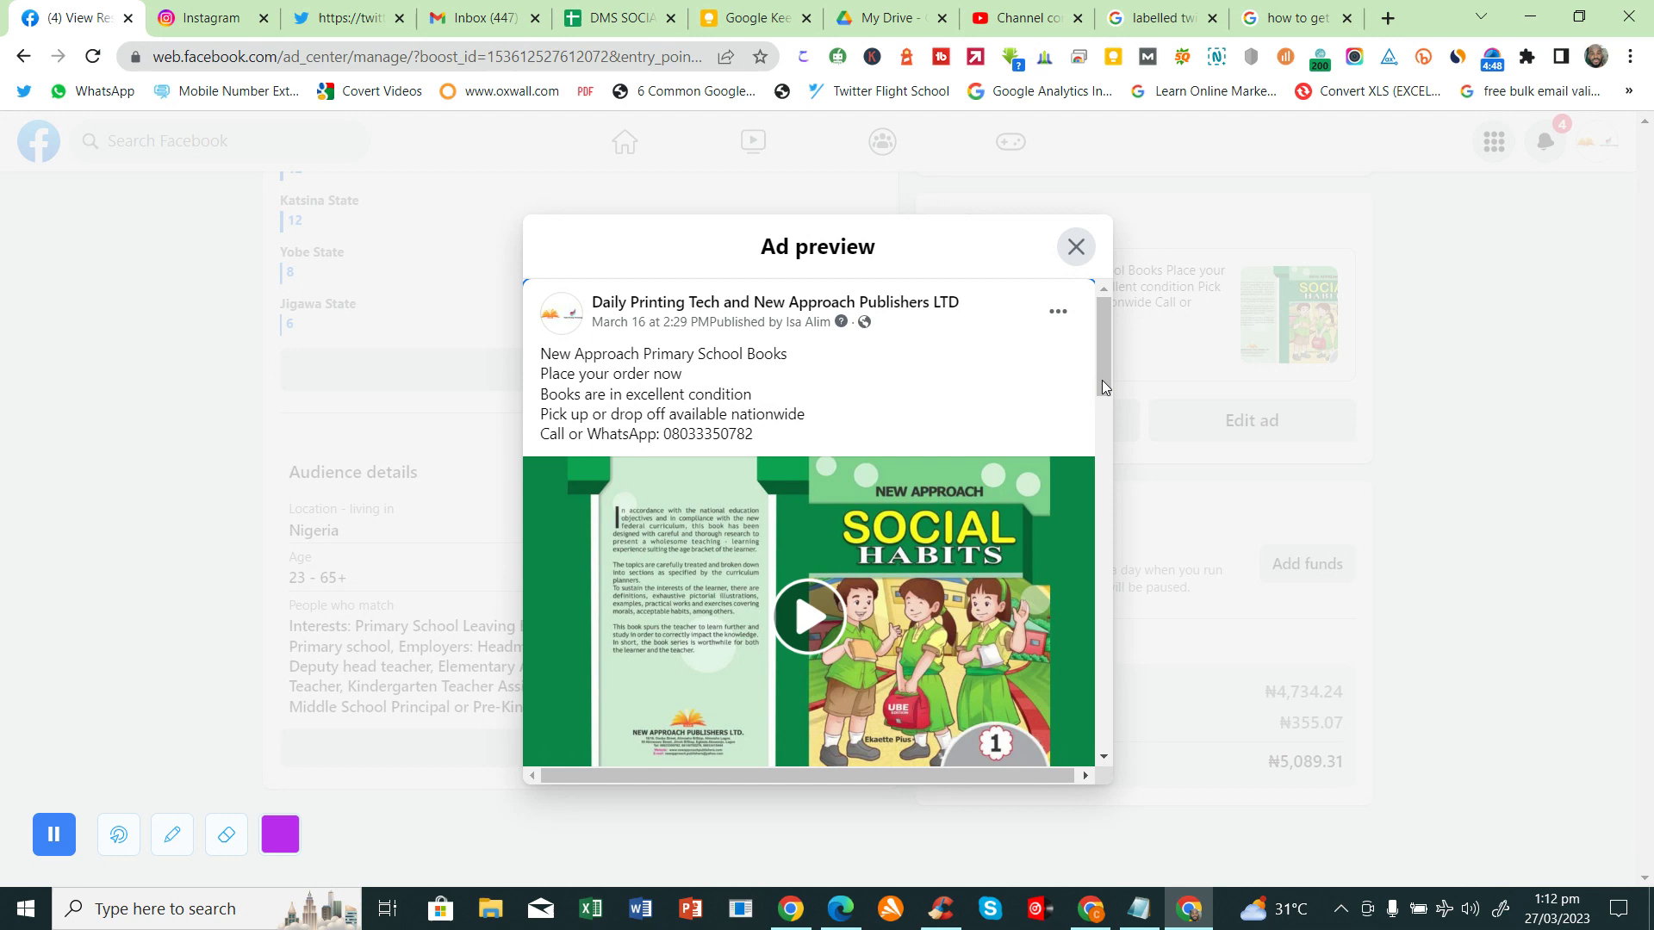
{"action": "scroll", "coordinate": [1103, 380], "scroll_direction": "down", "scroll_amount": 5}
{"action": "left_click_drag", "start_coordinate": [1104, 447], "coordinate": [1108, 385]}
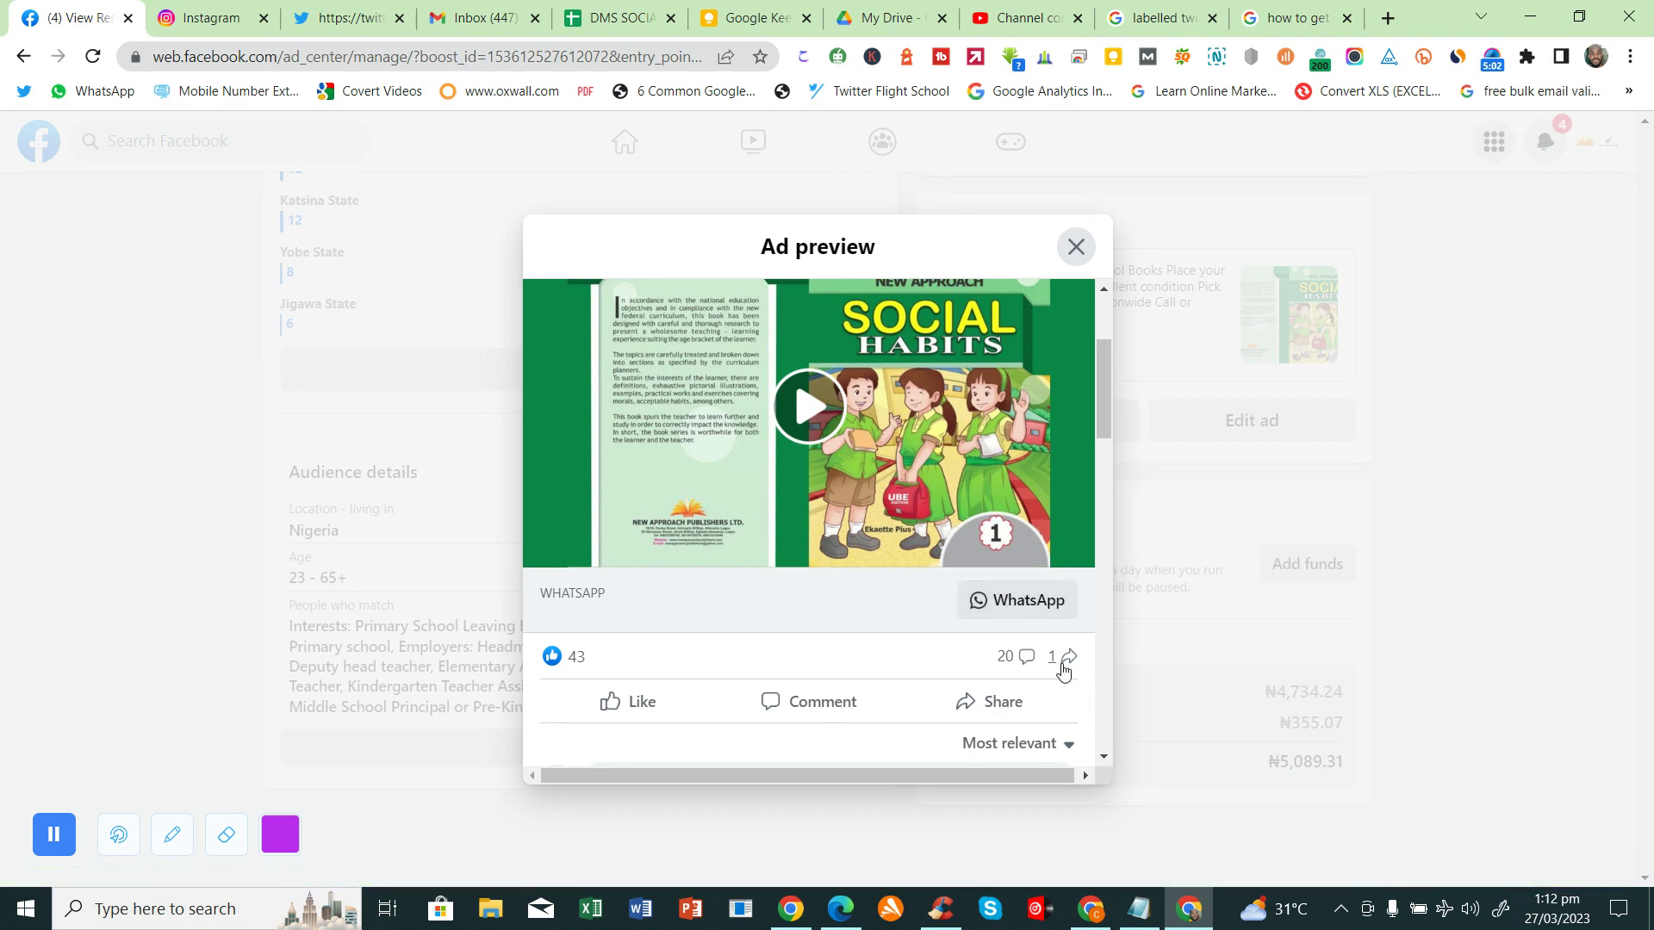
{"action": "left_click_drag", "start_coordinate": [1109, 400], "coordinate": [1108, 331]}
{"action": "scroll", "coordinate": [1108, 370], "scroll_direction": "down", "scroll_amount": 4}
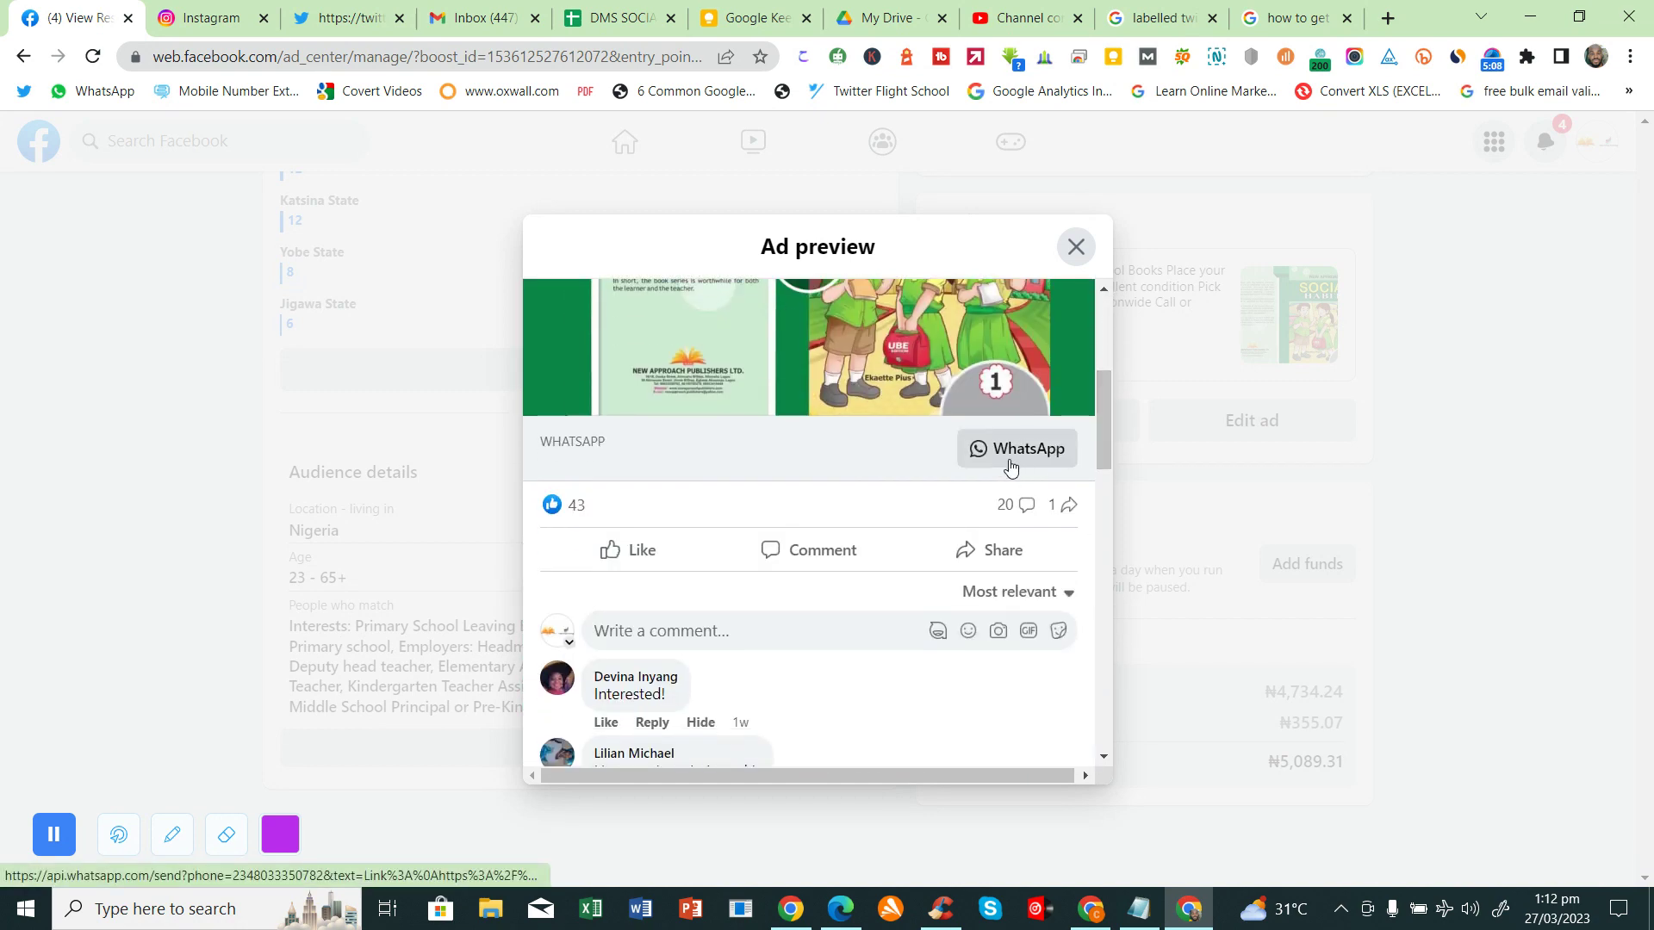
Close the Ad preview to return to the ad's results page.
{"action": "left_click", "coordinate": [1076, 247]}
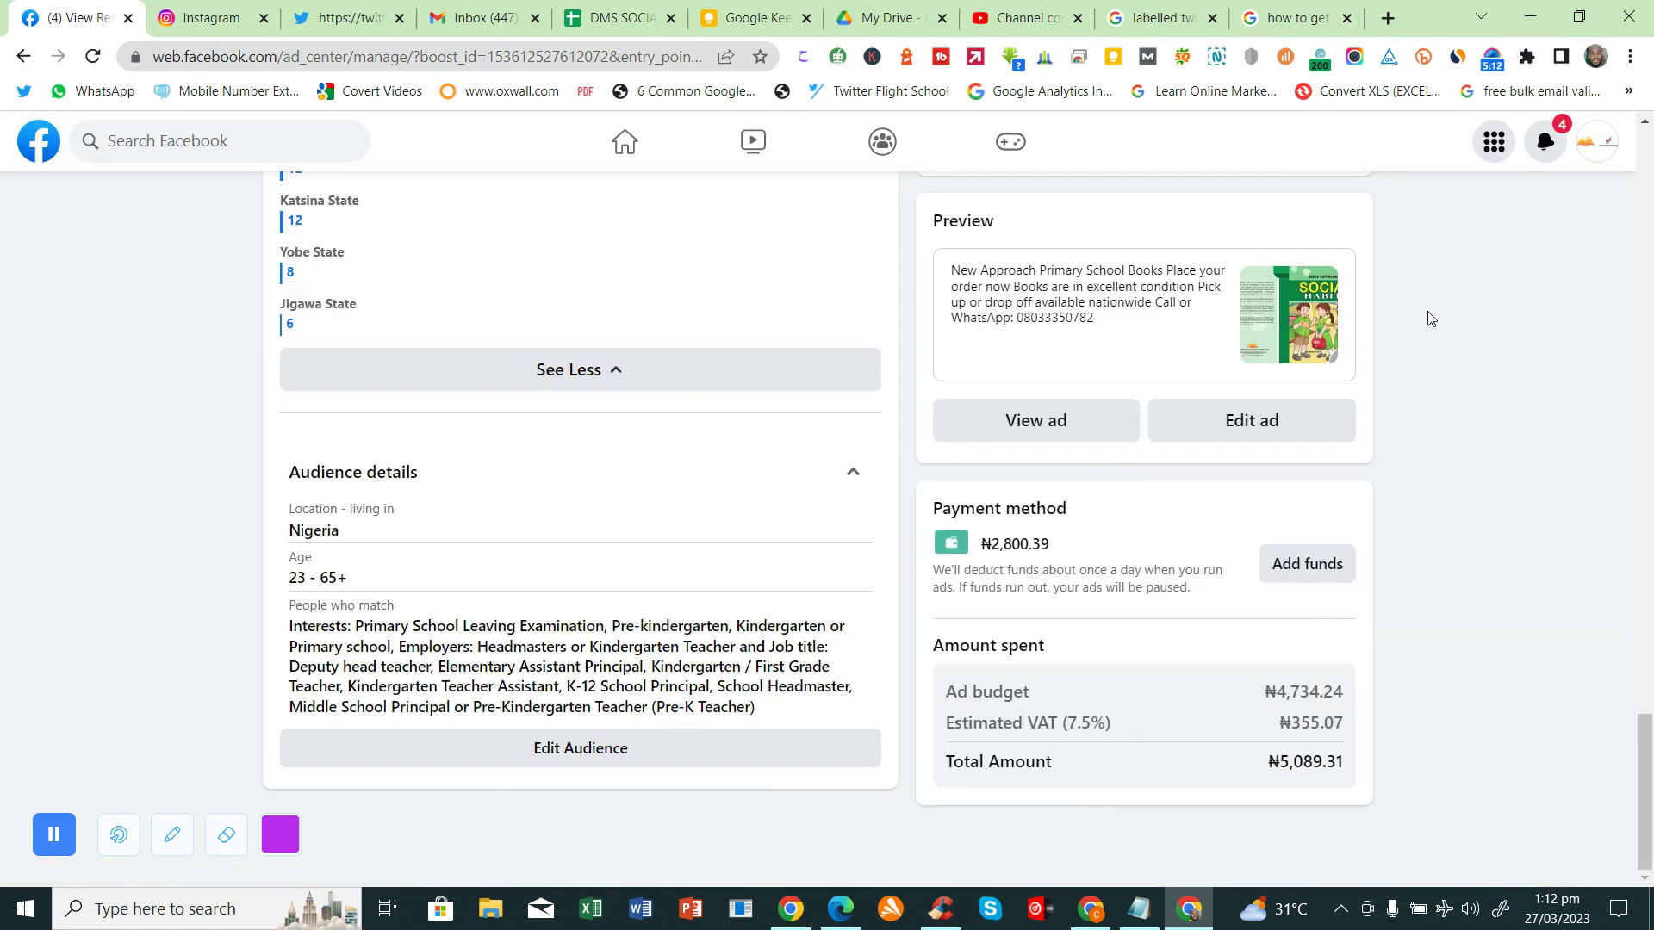